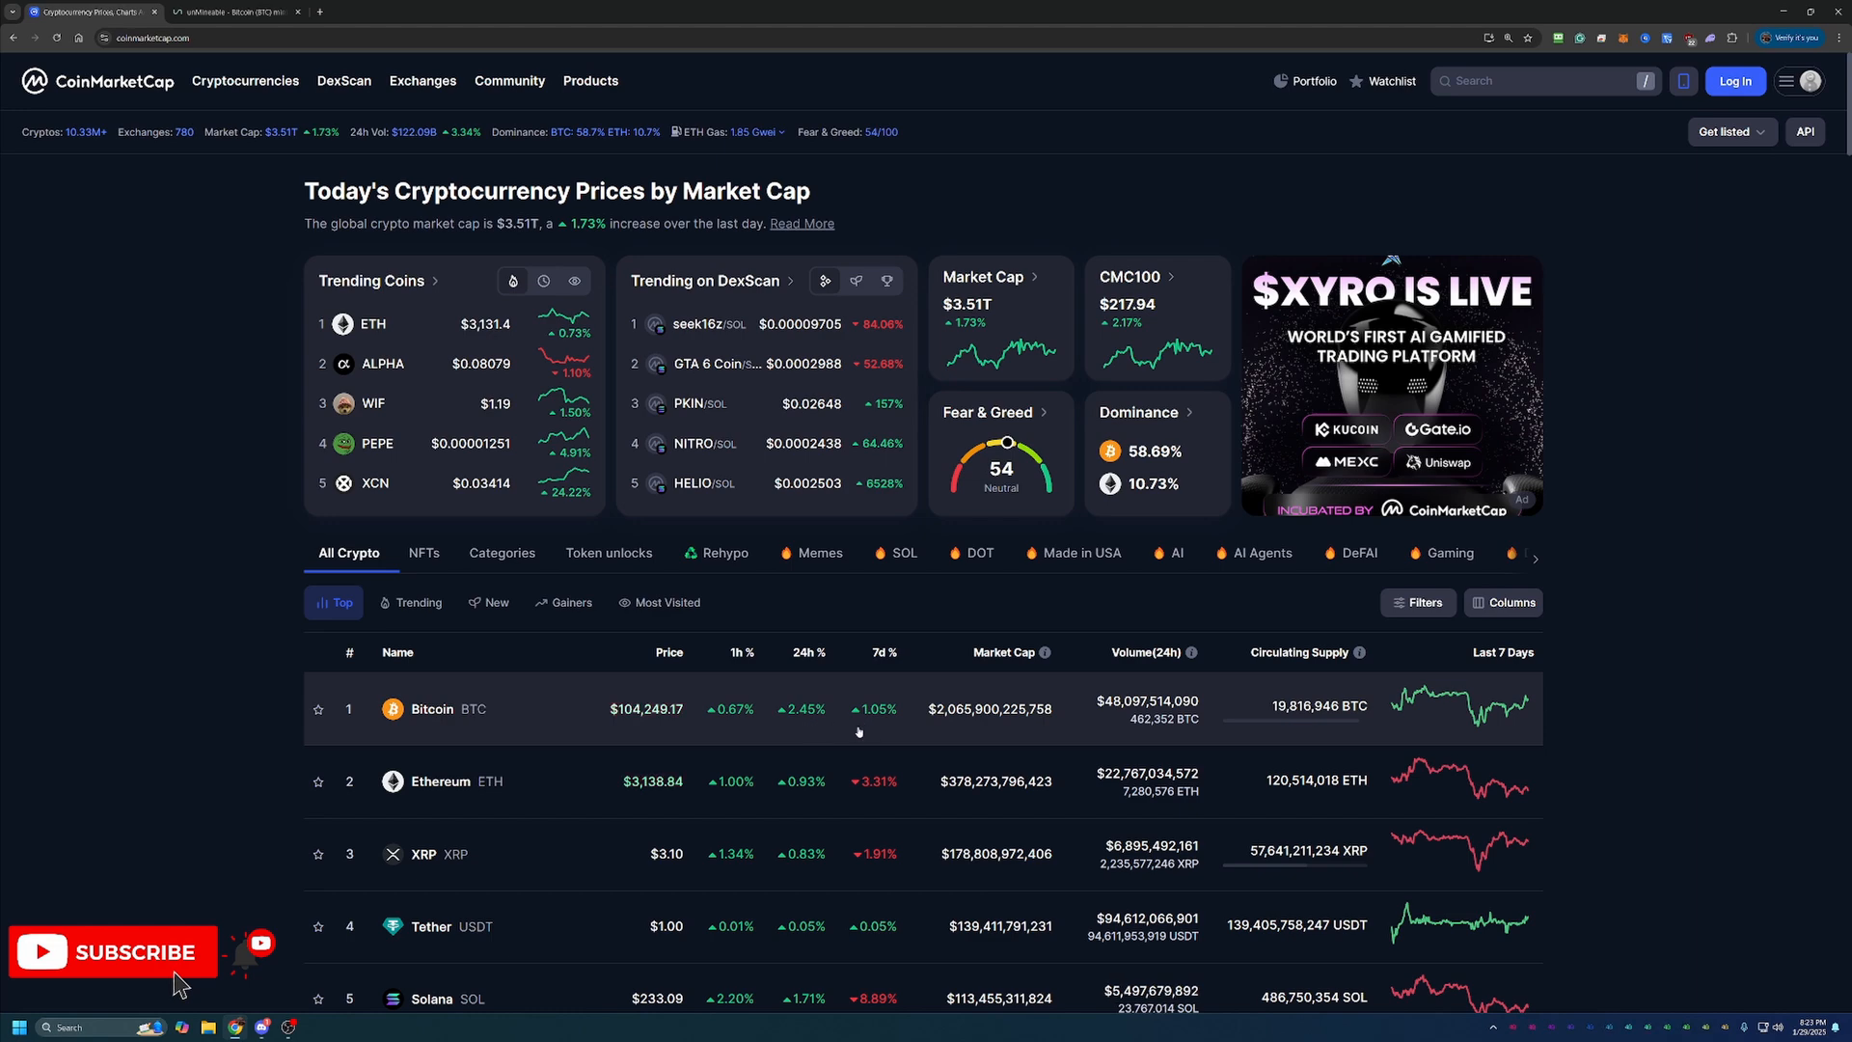
scroll(863, 731, "down", 2)
scroll(1214, 542, "down", 2)
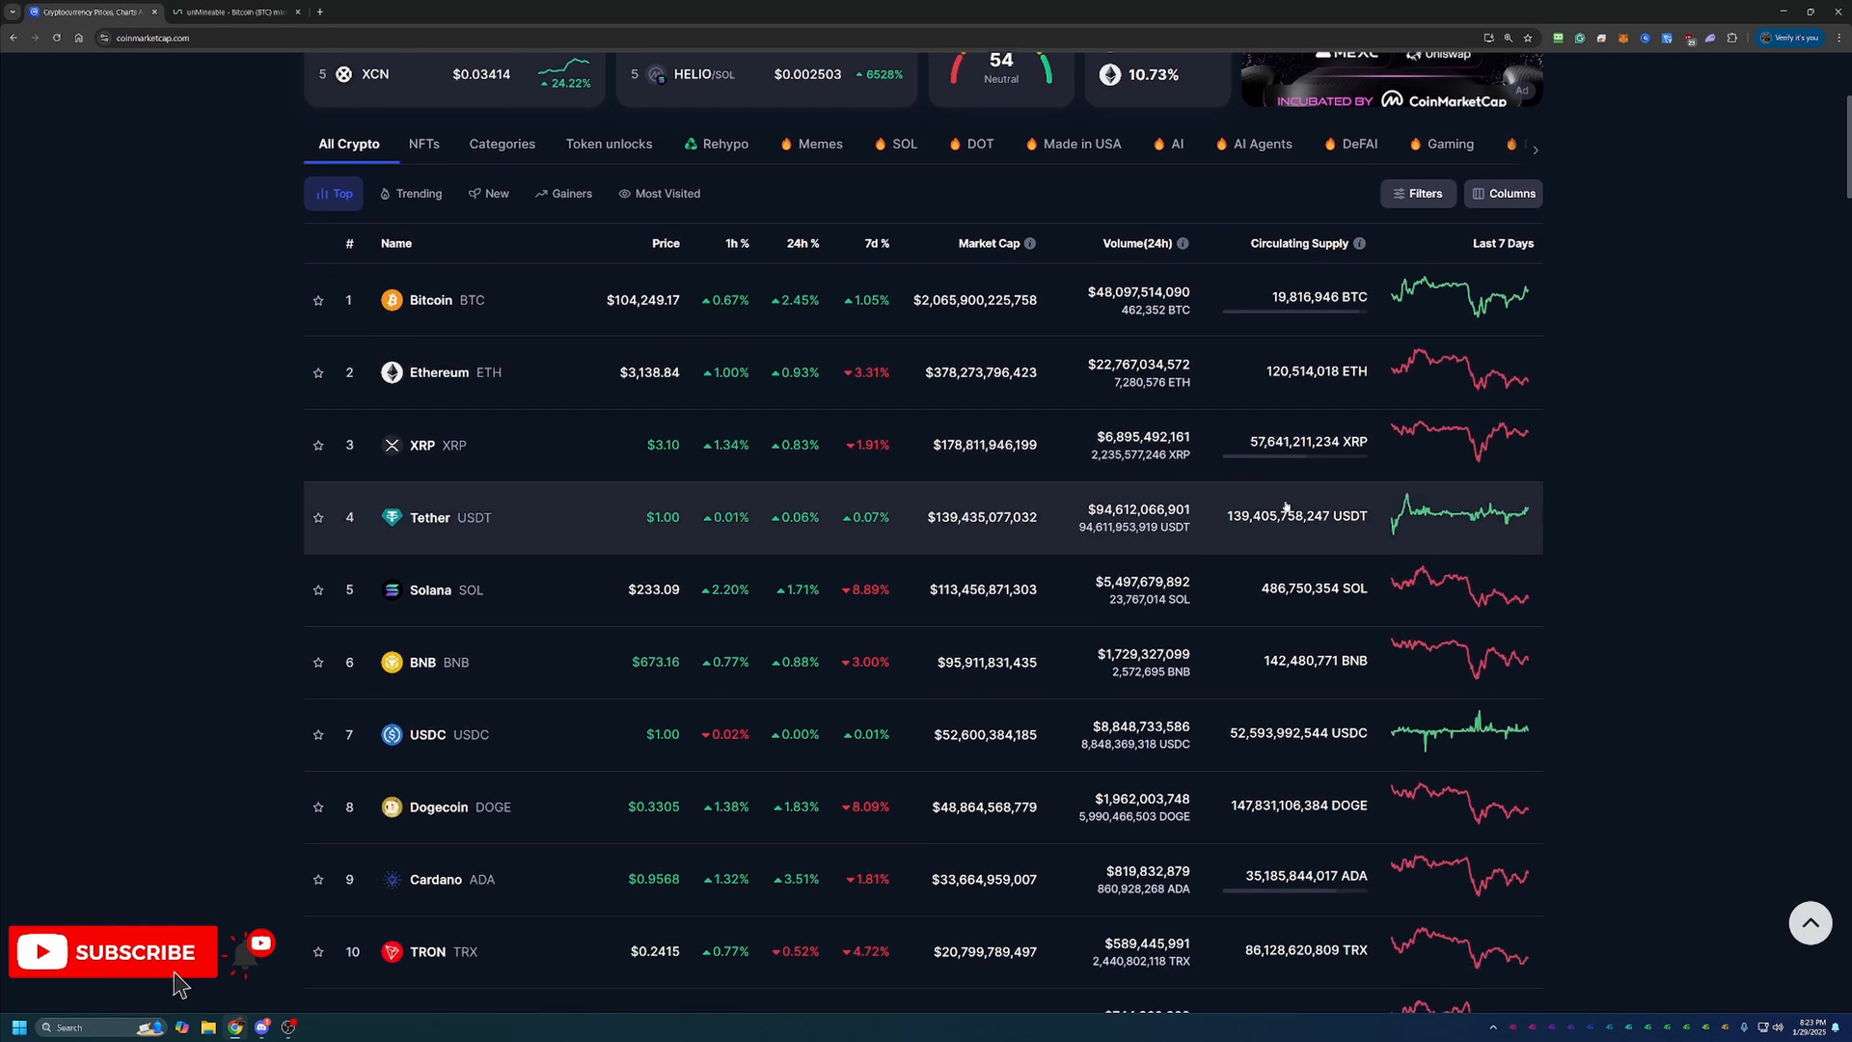
scroll(1452, 501, "down", 1)
scroll(1451, 502, "down", 1)
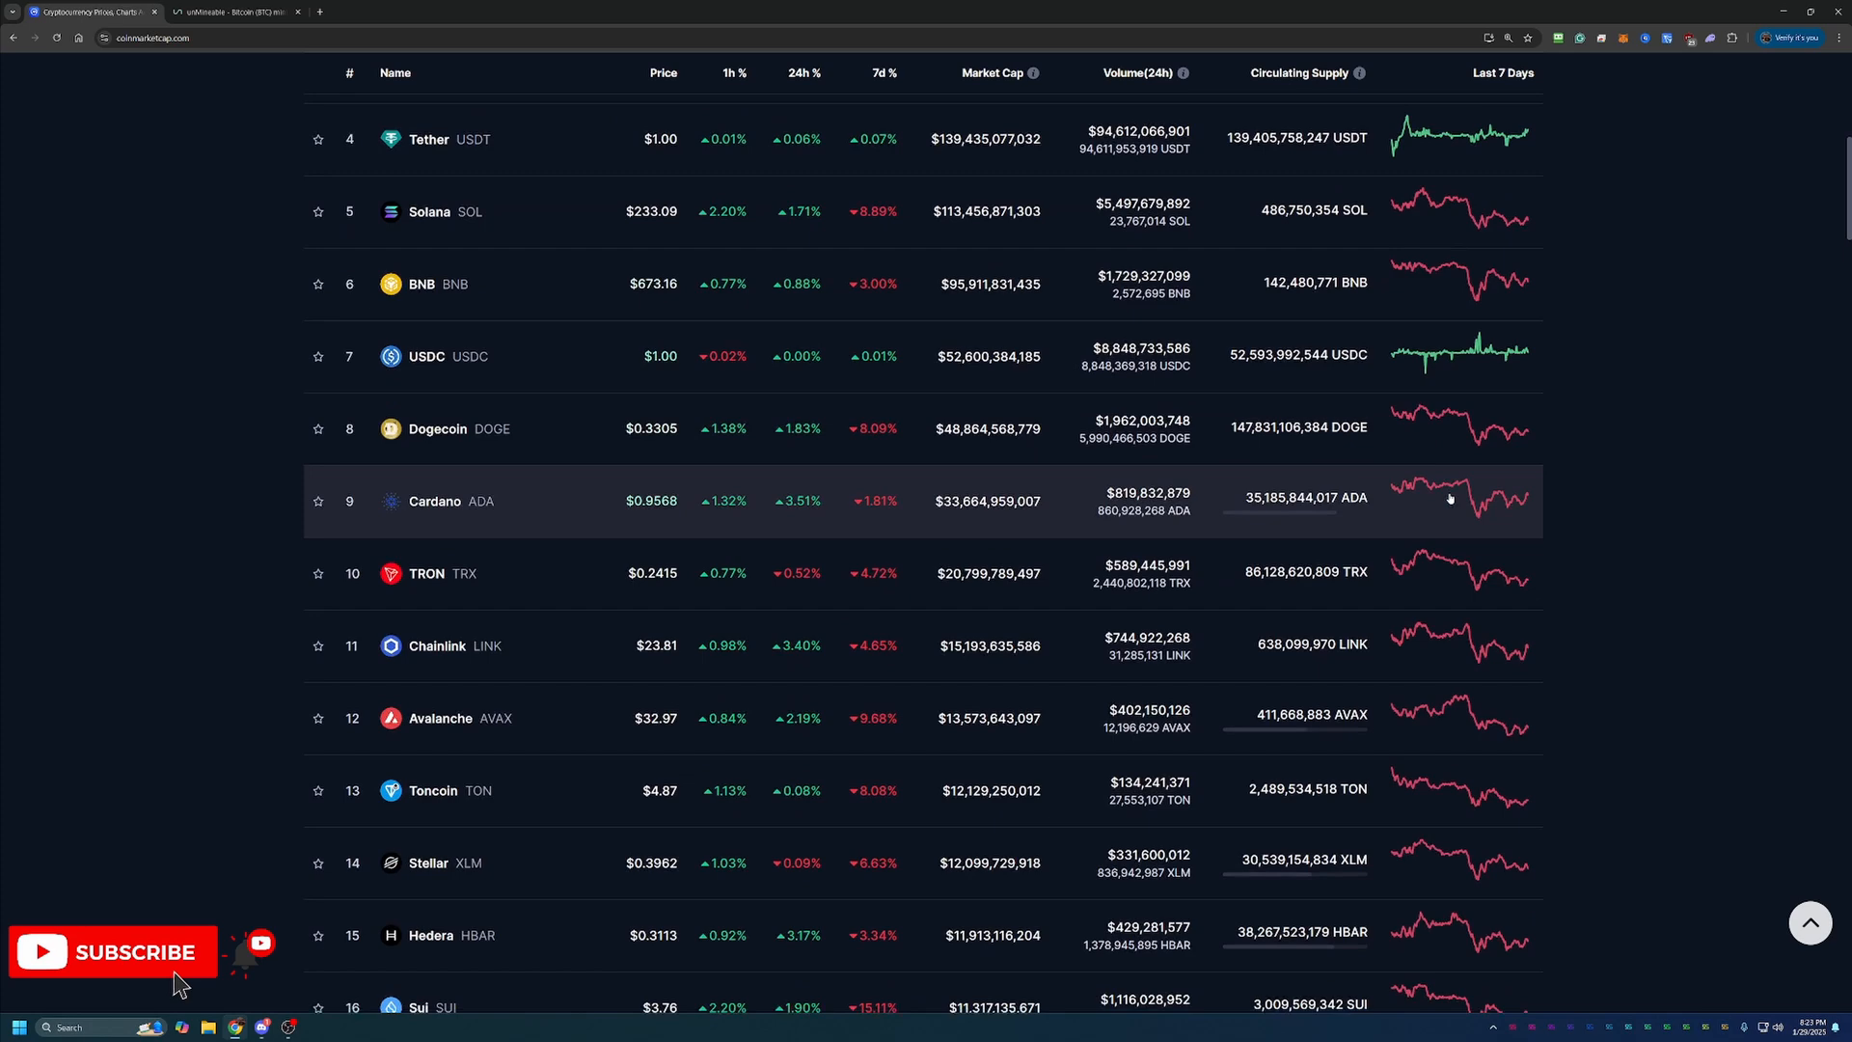
scroll(1450, 502, "down", 1)
scroll(1444, 489, "down", 1)
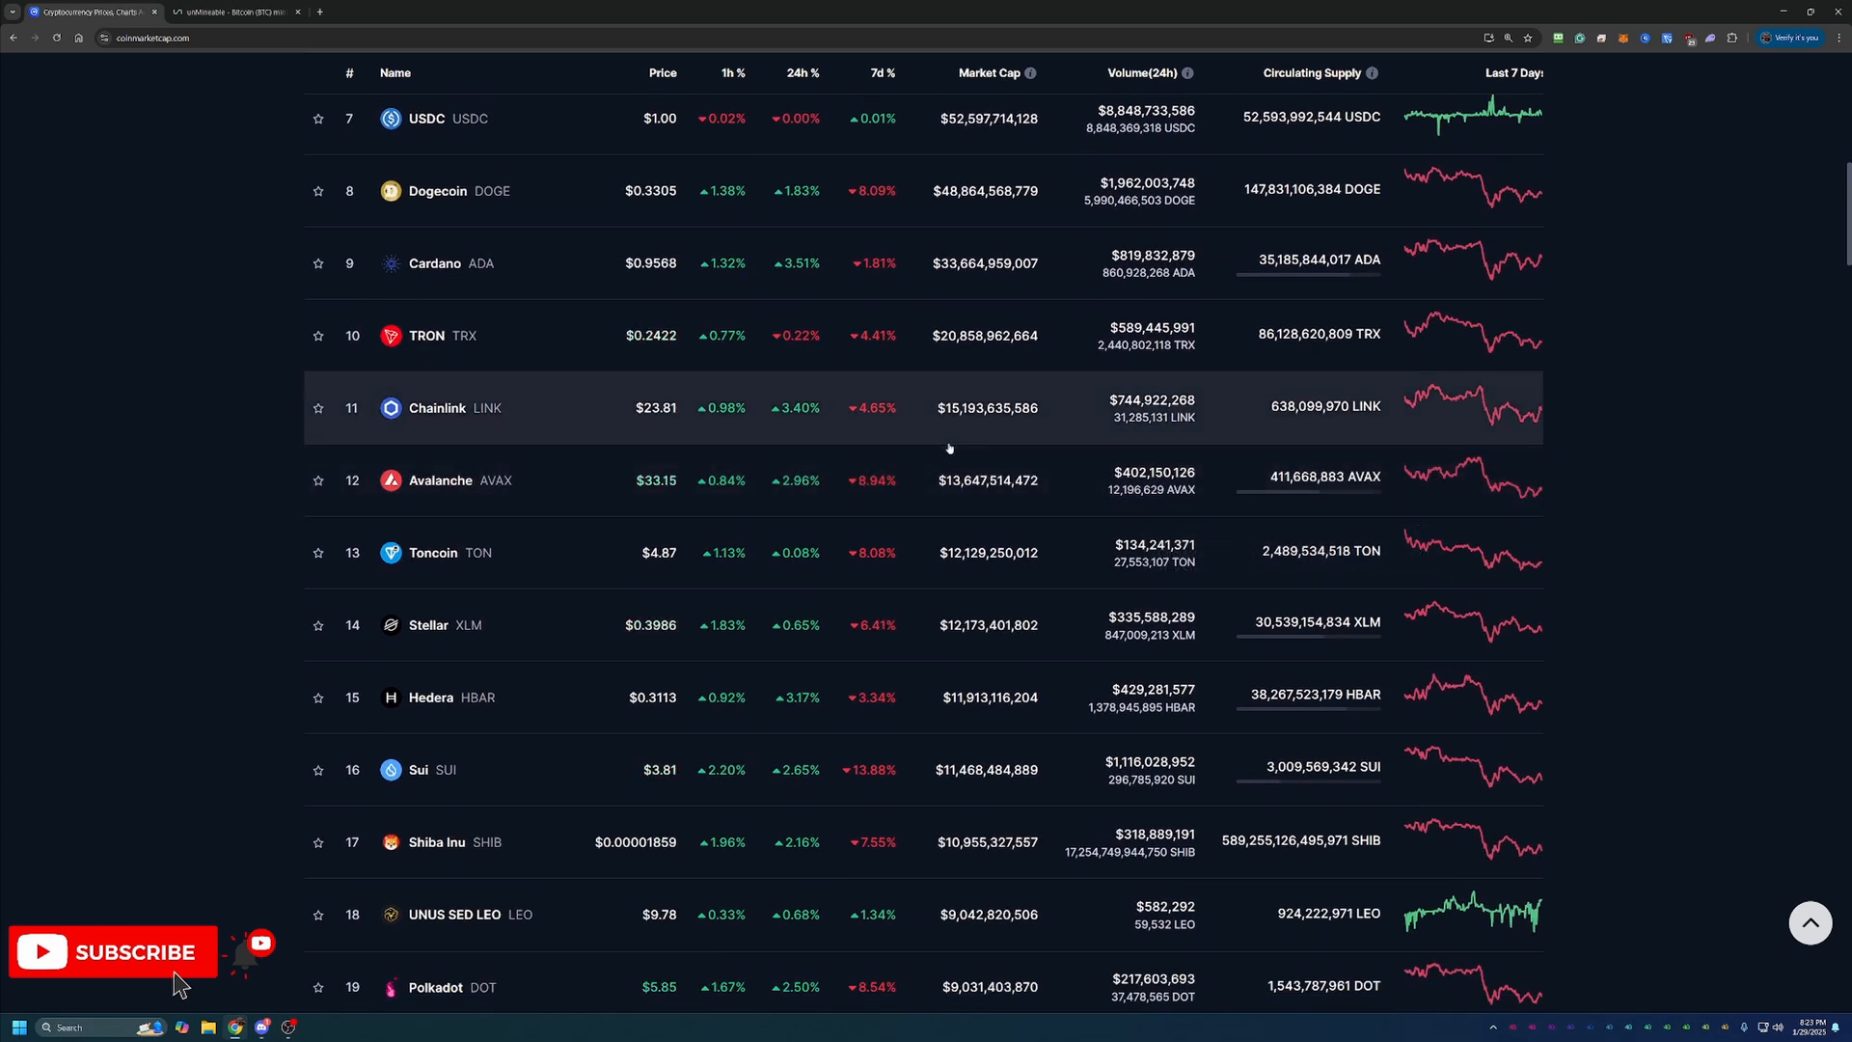
scroll(1304, 500, "down", 1)
scroll(1361, 495, "down", 1)
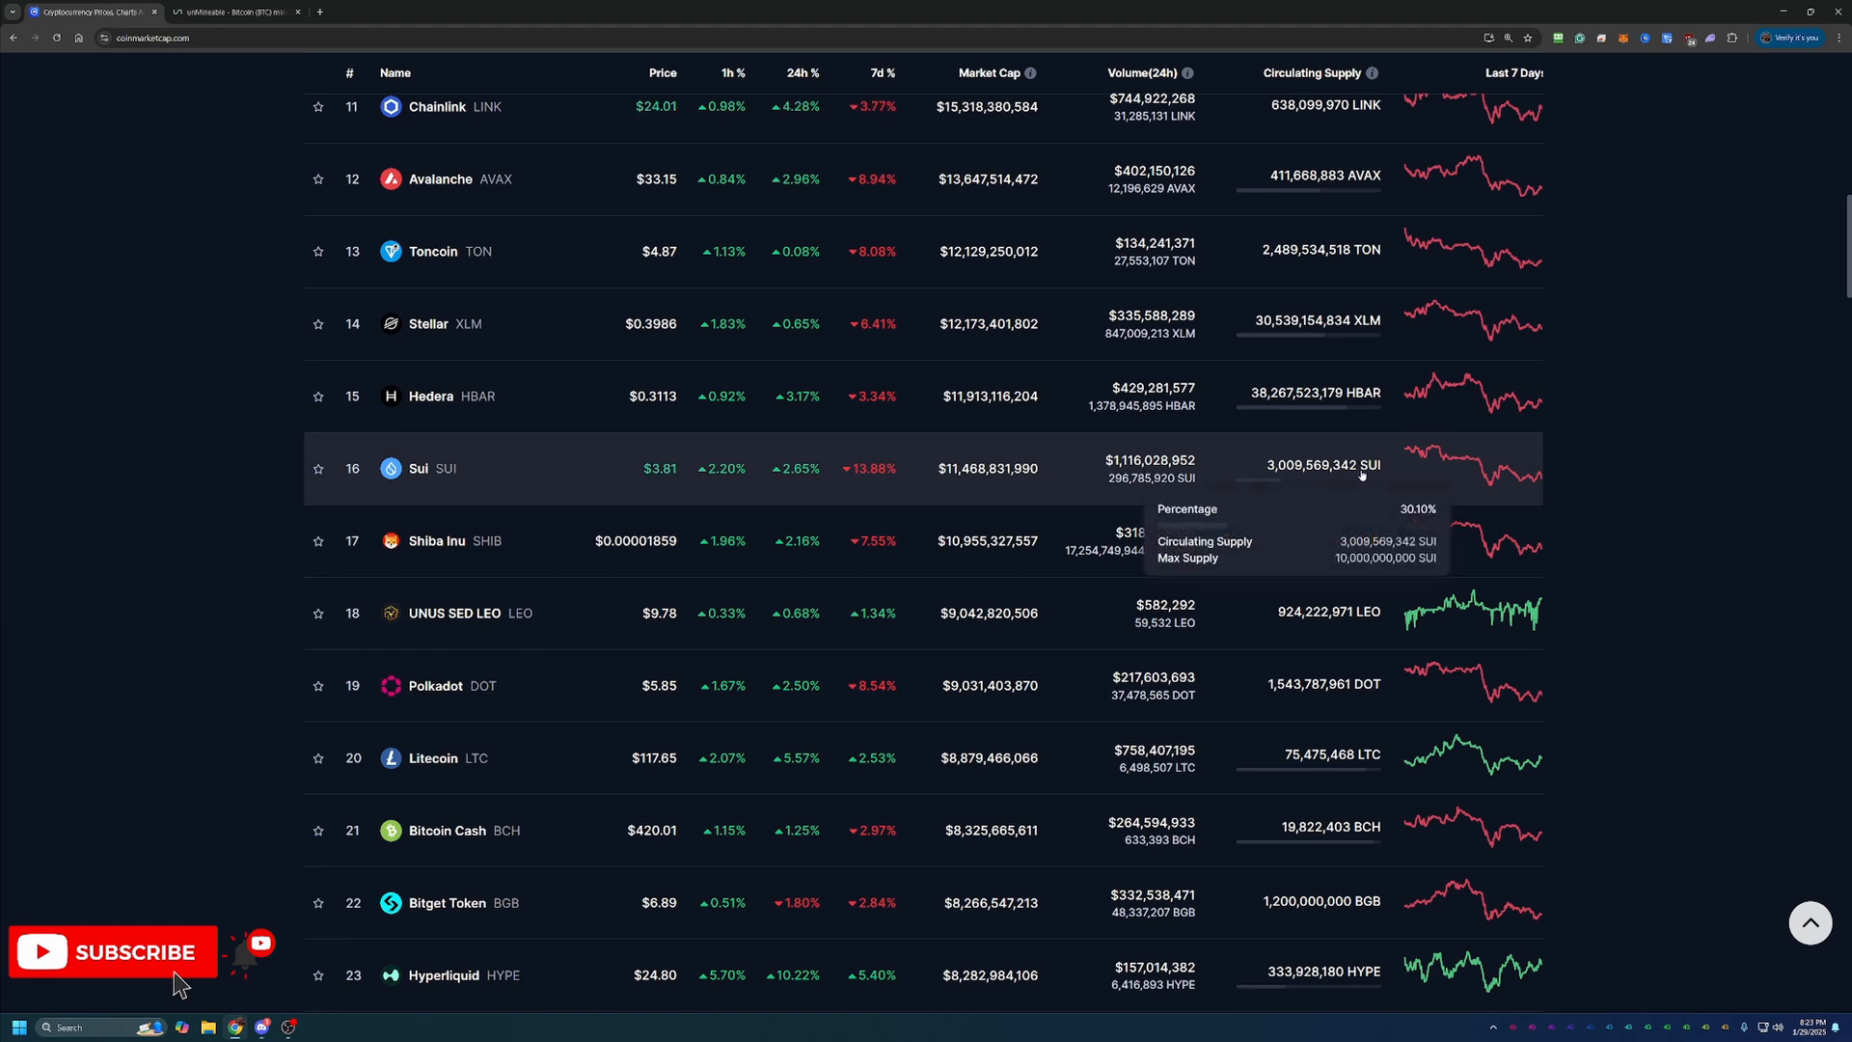
scroll(1361, 479, "up", 1)
scroll(1362, 480, "up", 3)
scroll(1361, 479, "up", 2)
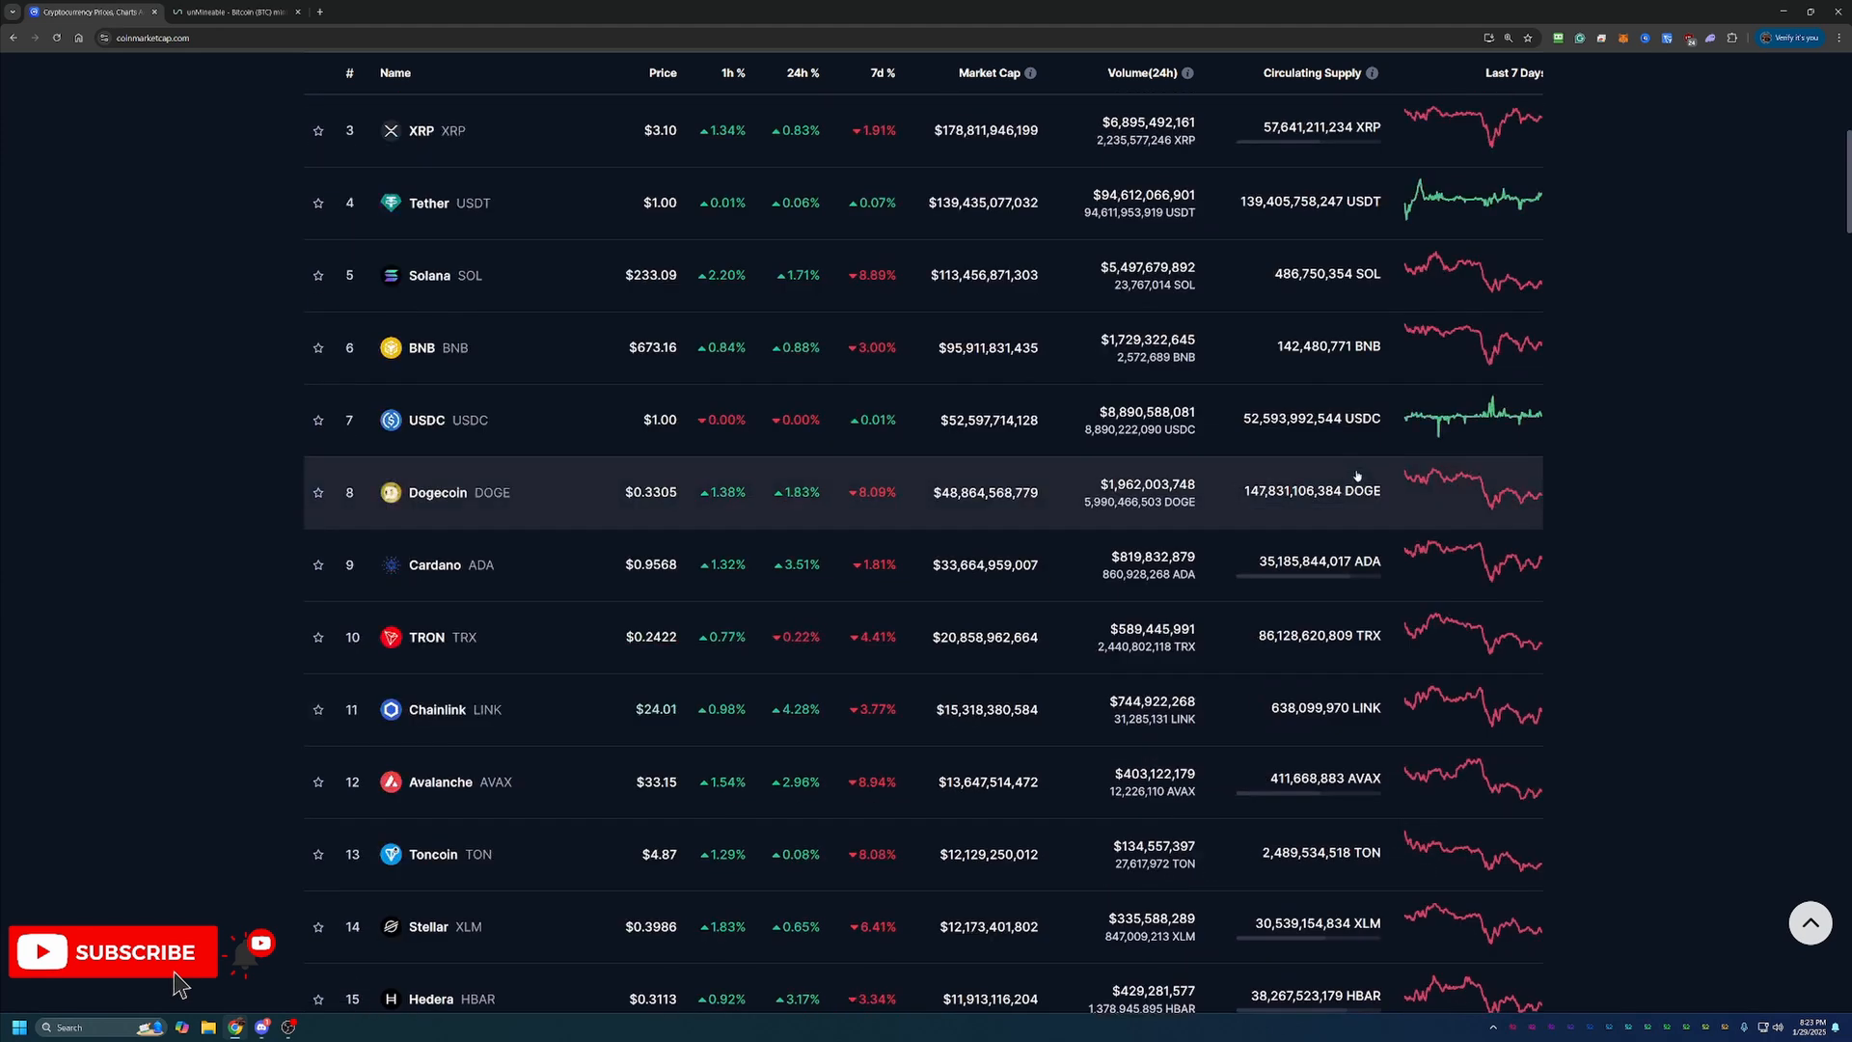
scroll(1362, 479, "up", 1)
scroll(1358, 476, "up", 2)
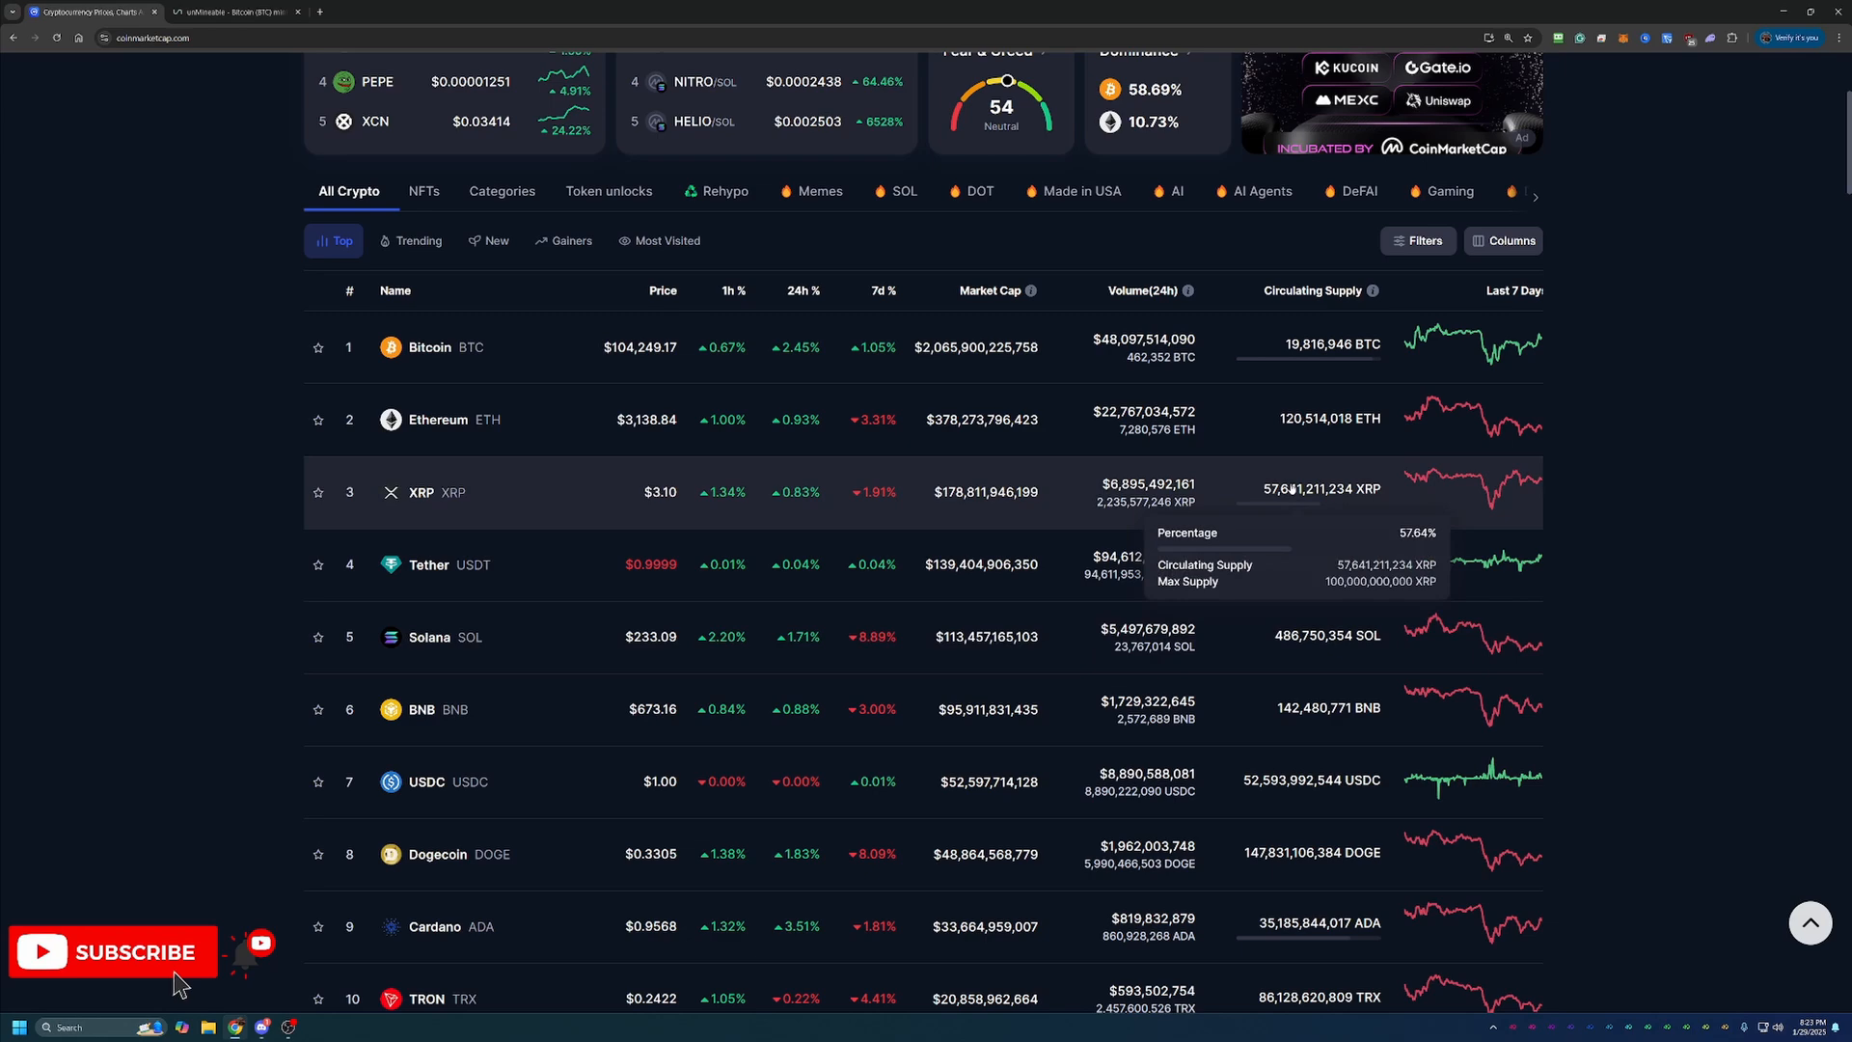
scroll(1292, 487, "up", 1)
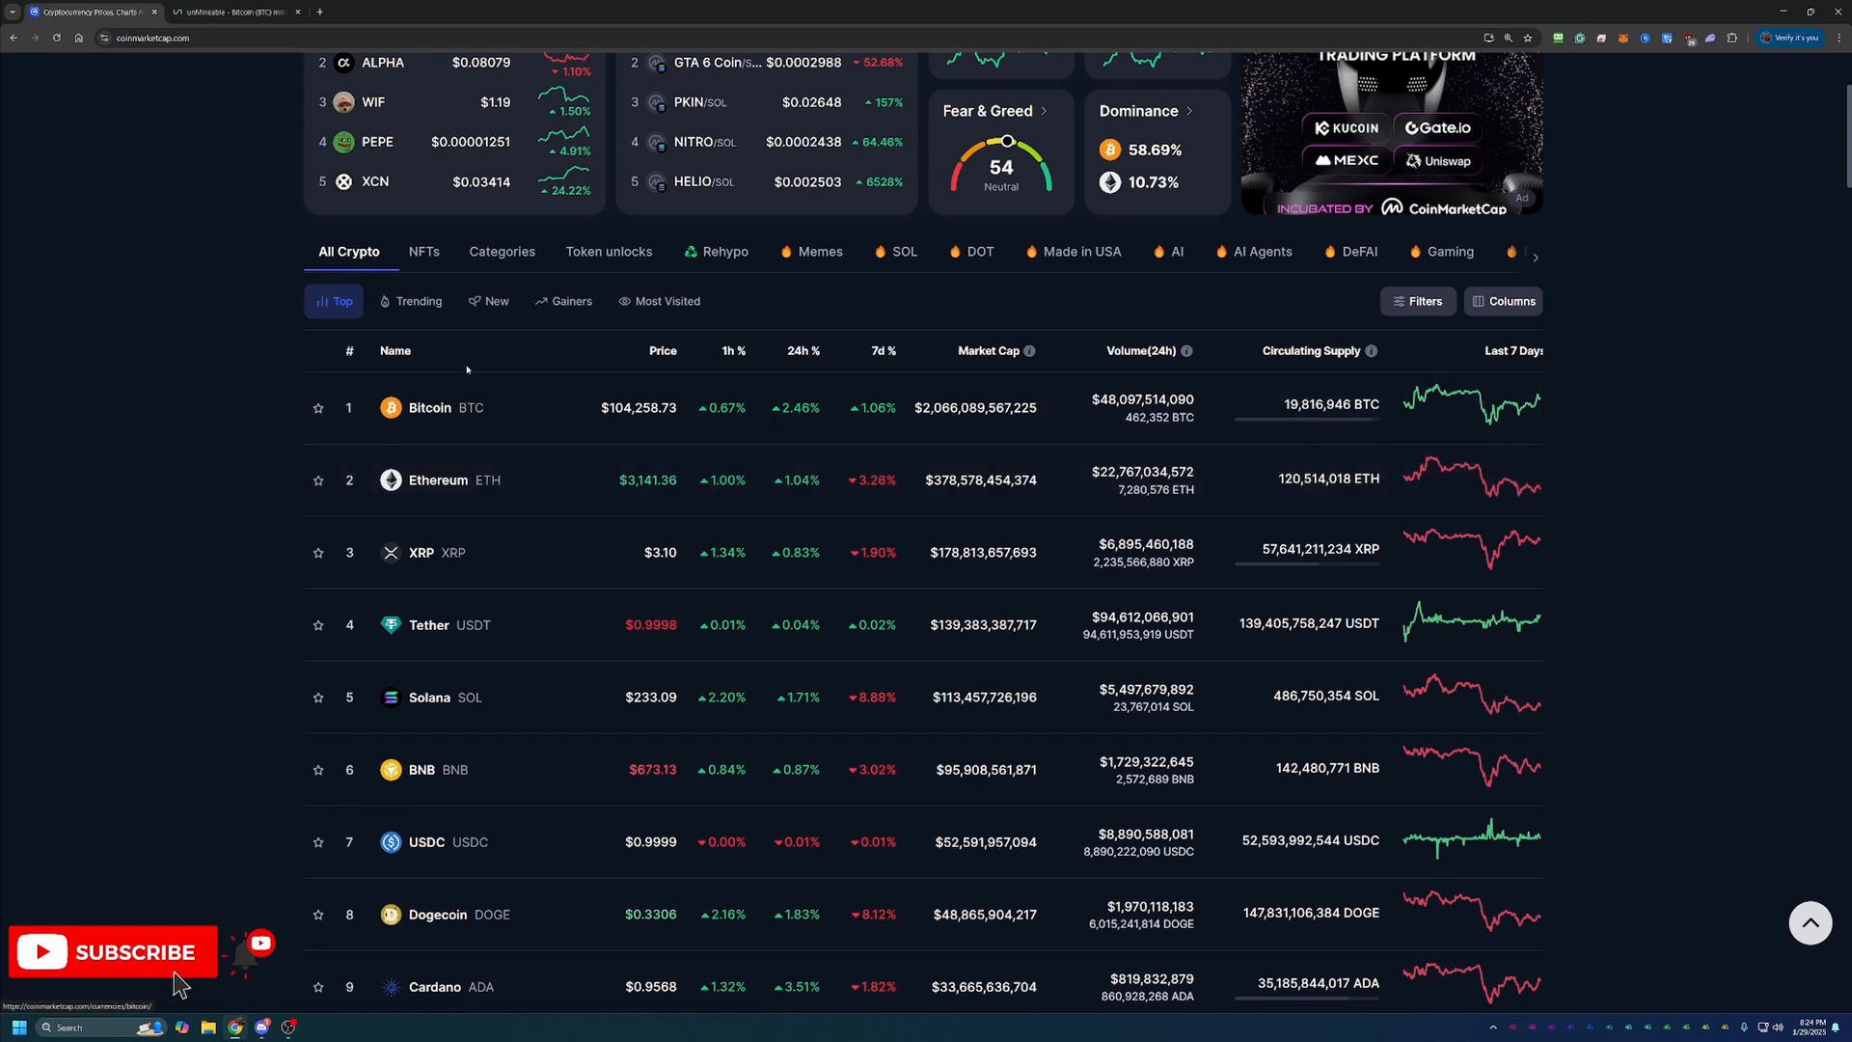
View Bitcoin's detail page with its price chart, supply figures and markets table.
left_click(440, 407)
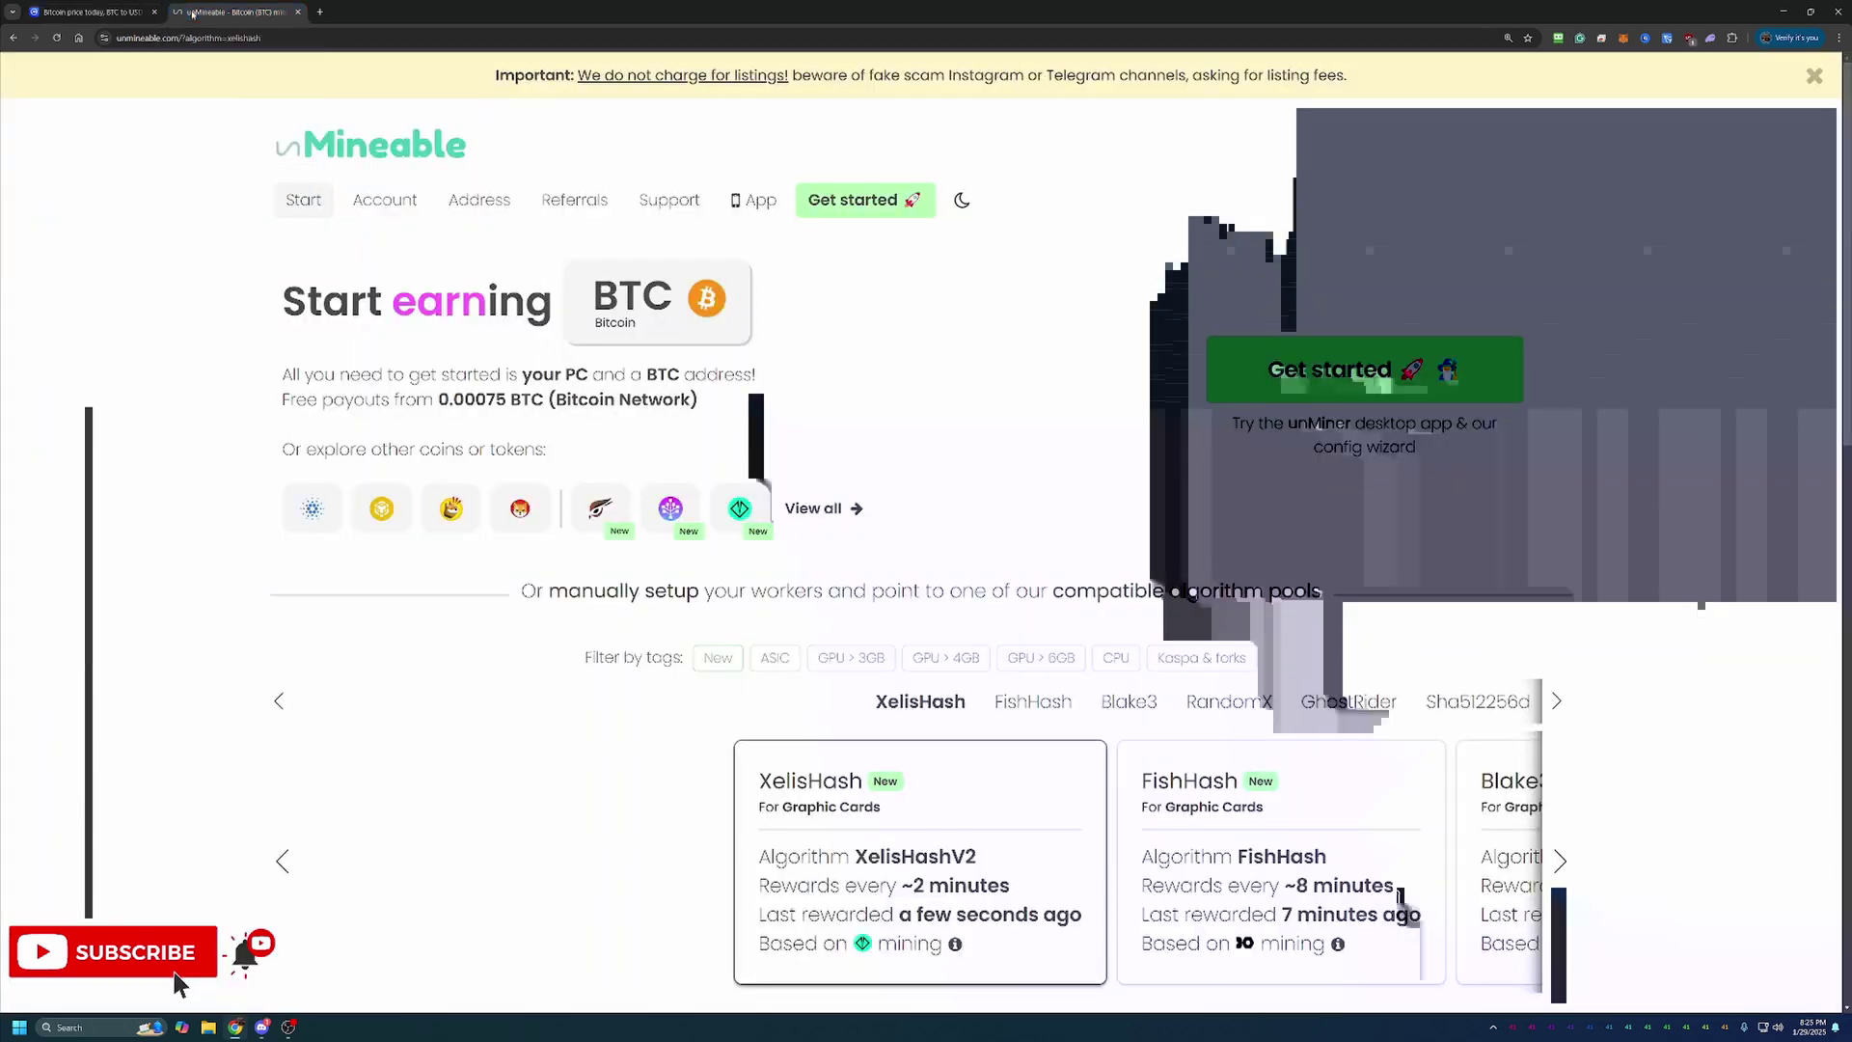
Switch to the unMineable BTC earning page with its algorithm pools and setup guide.
left_click(191, 12)
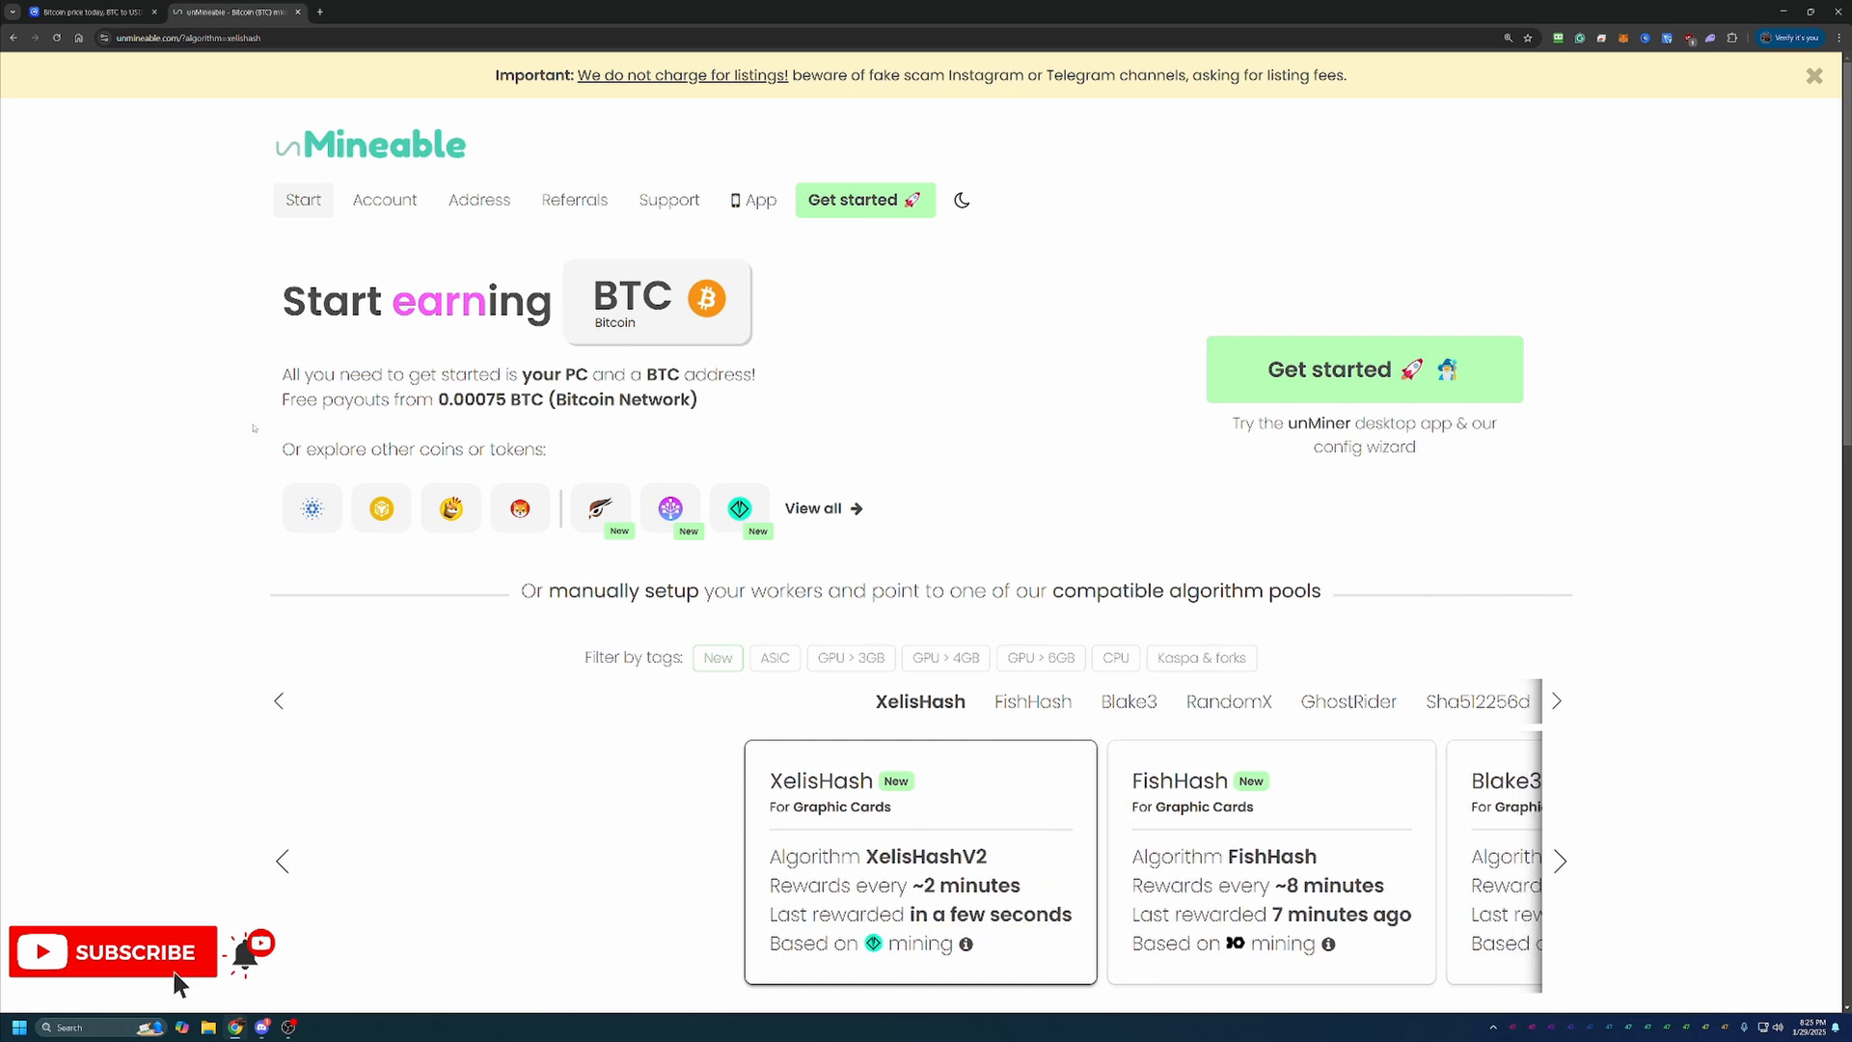
scroll(927, 578, "down", 3)
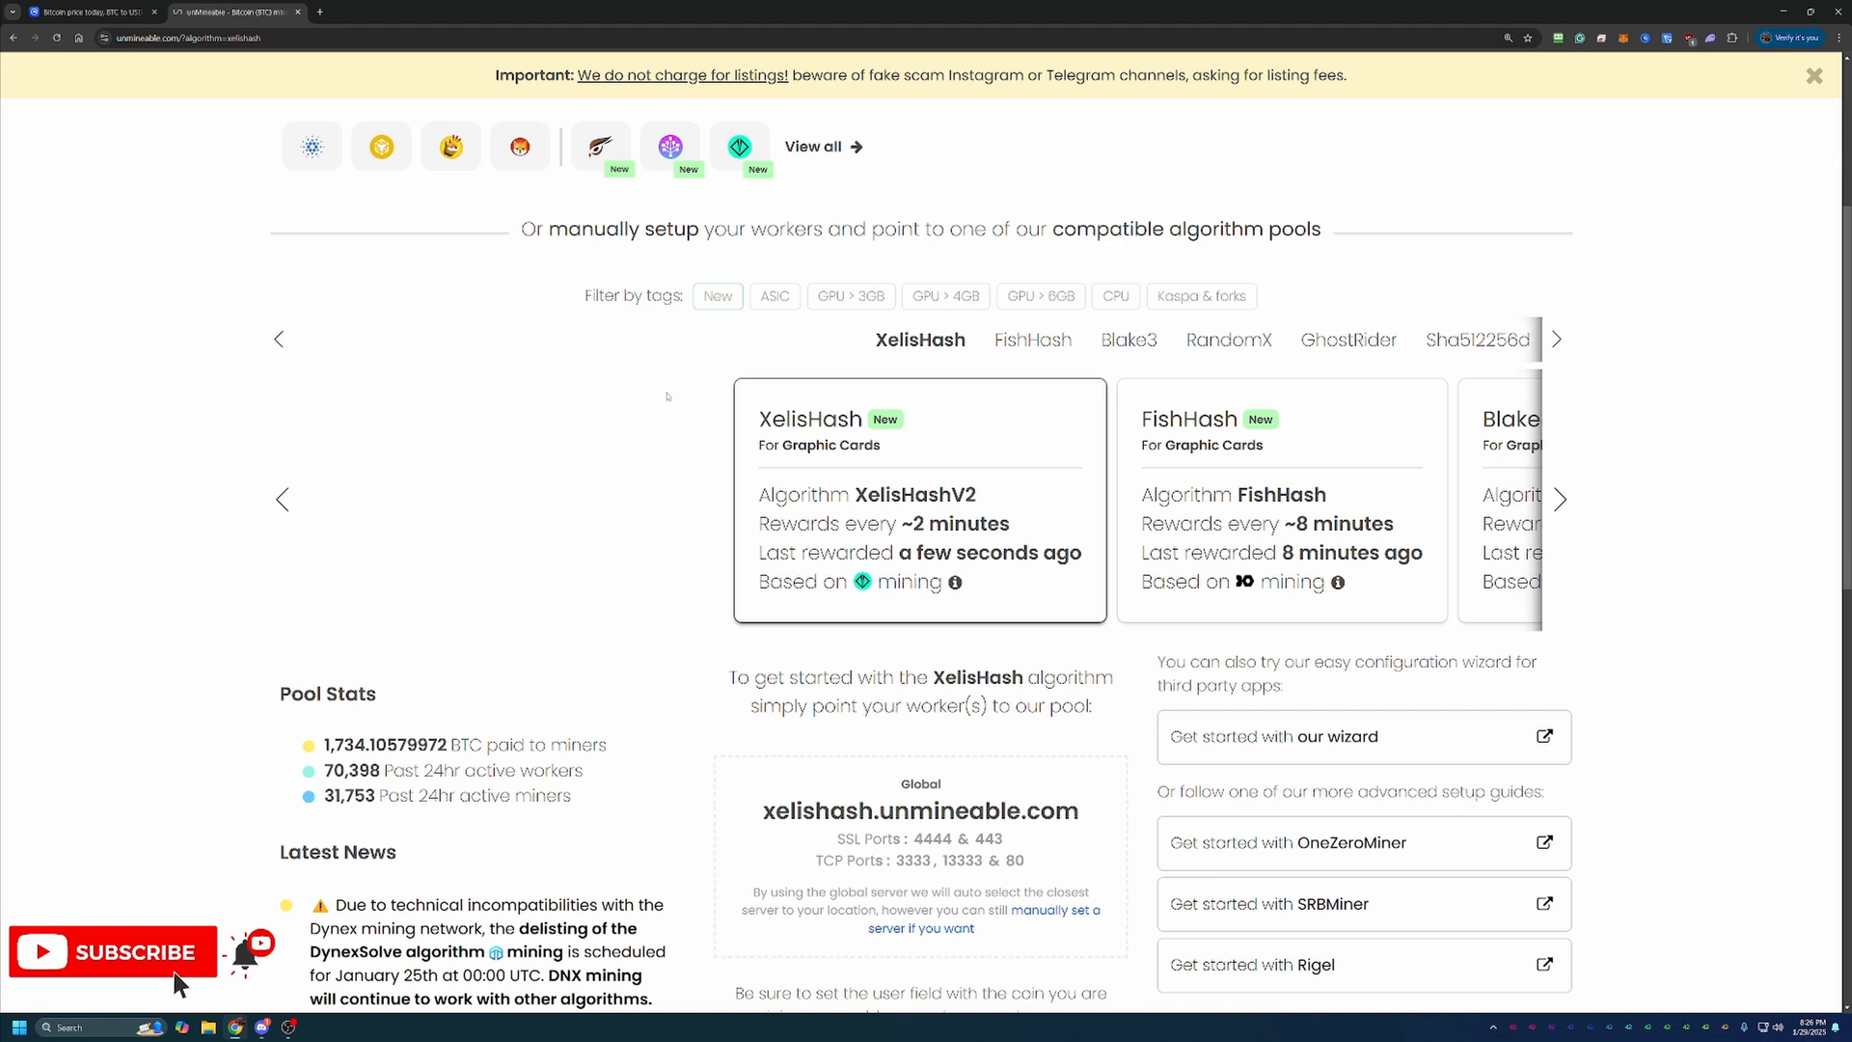
scroll(926, 580, "down", 1)
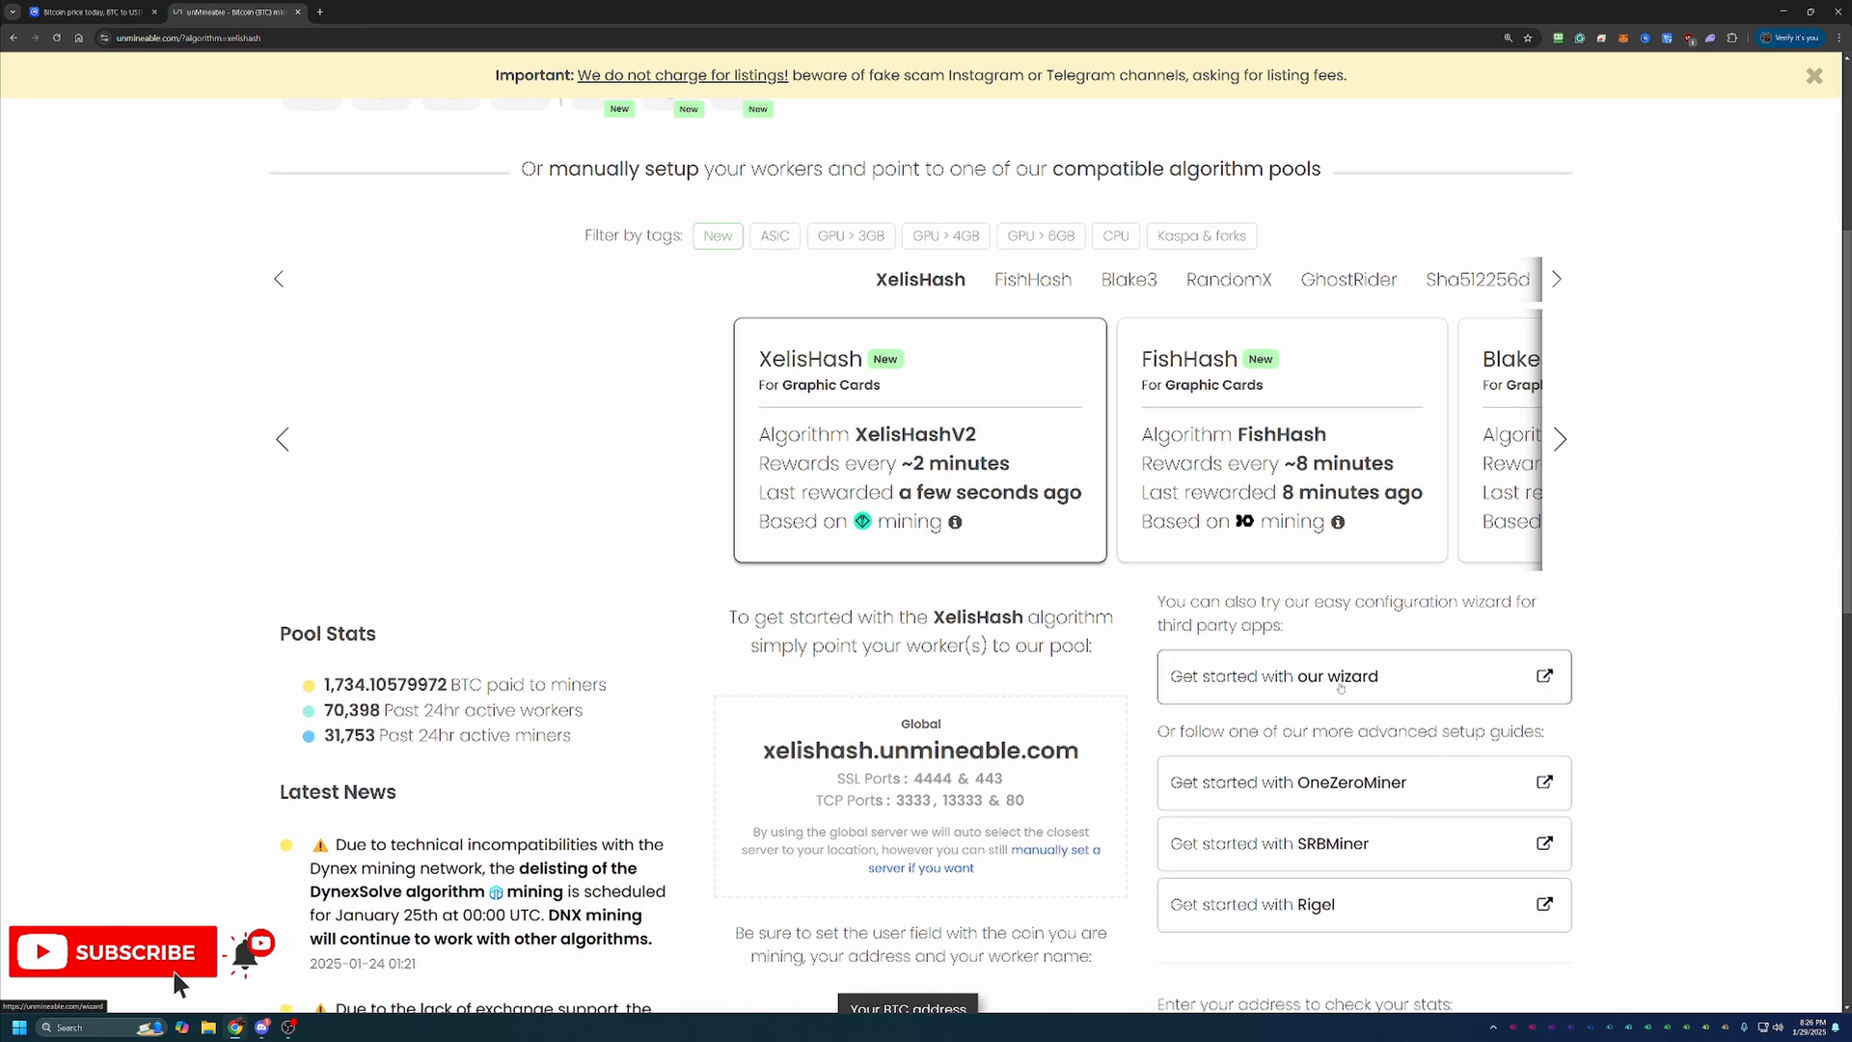
Start the wizard in Basic mode with Graphics Card (GPU) hardware and the Kawpow algorithm.
left_click(1286, 680)
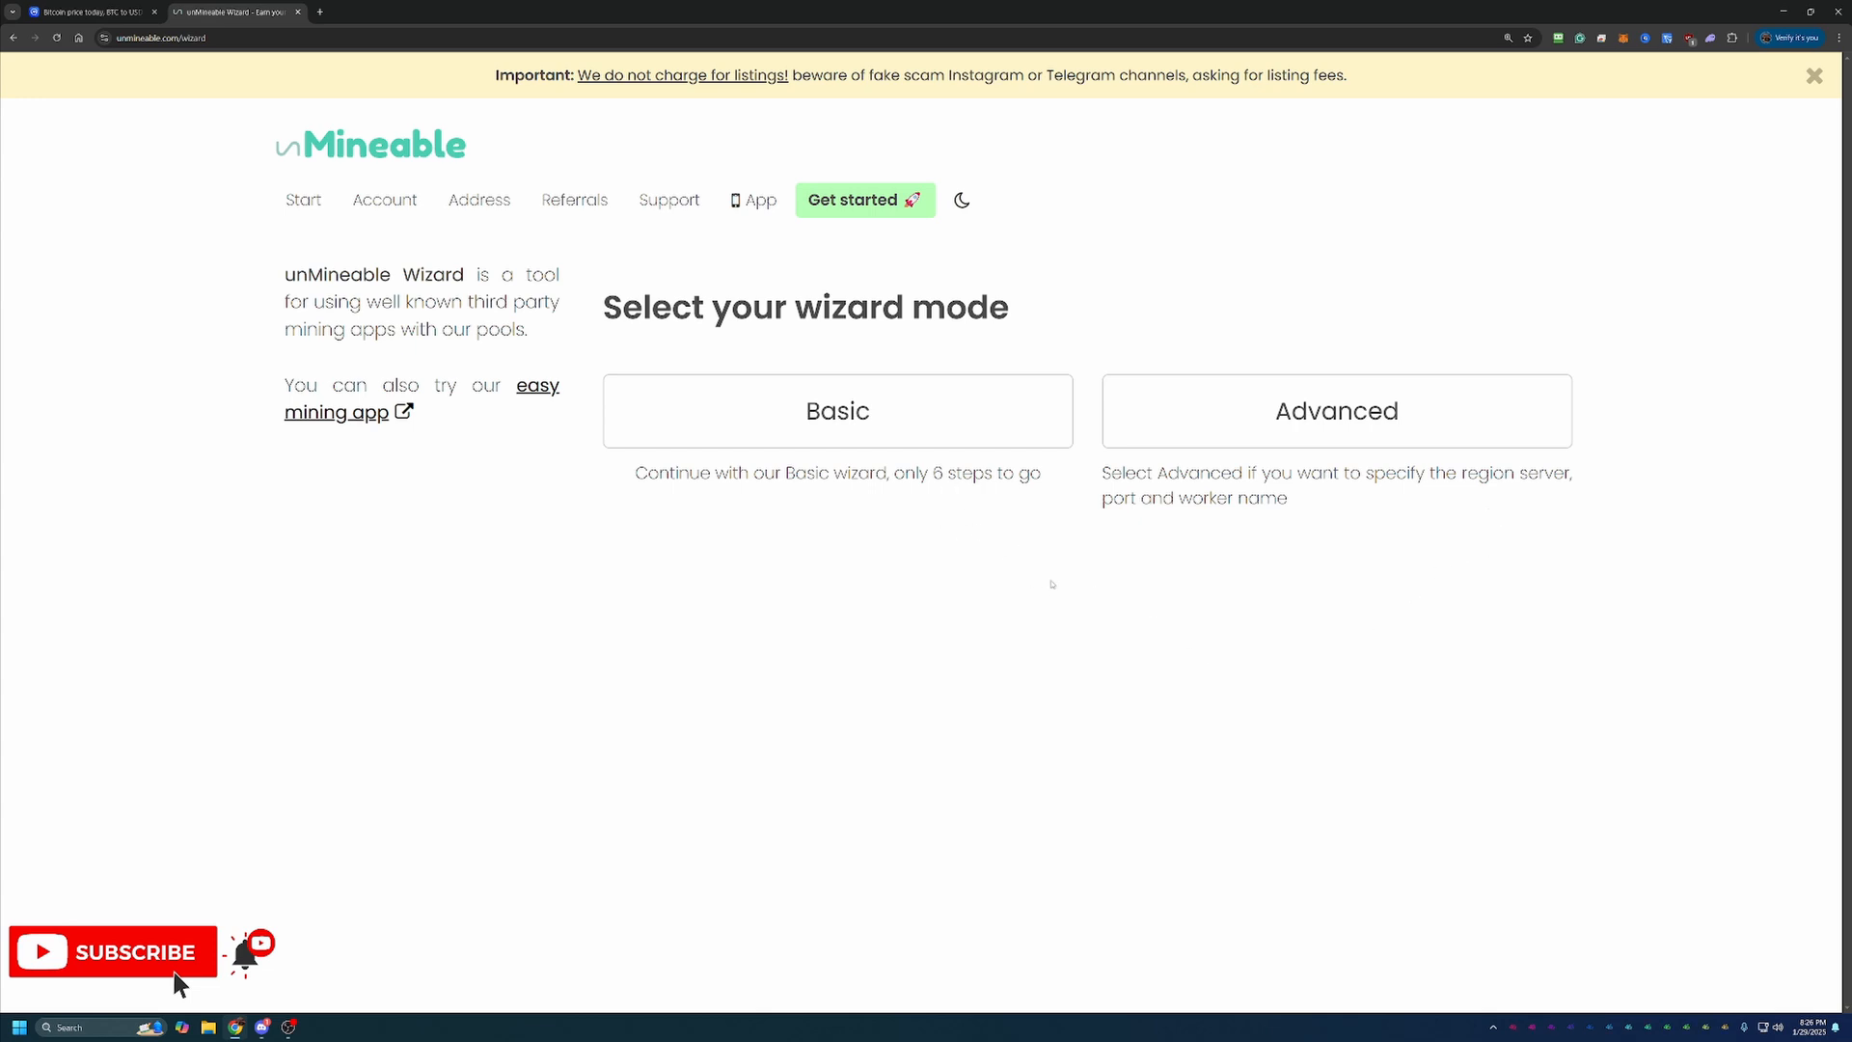
left_click(944, 416)
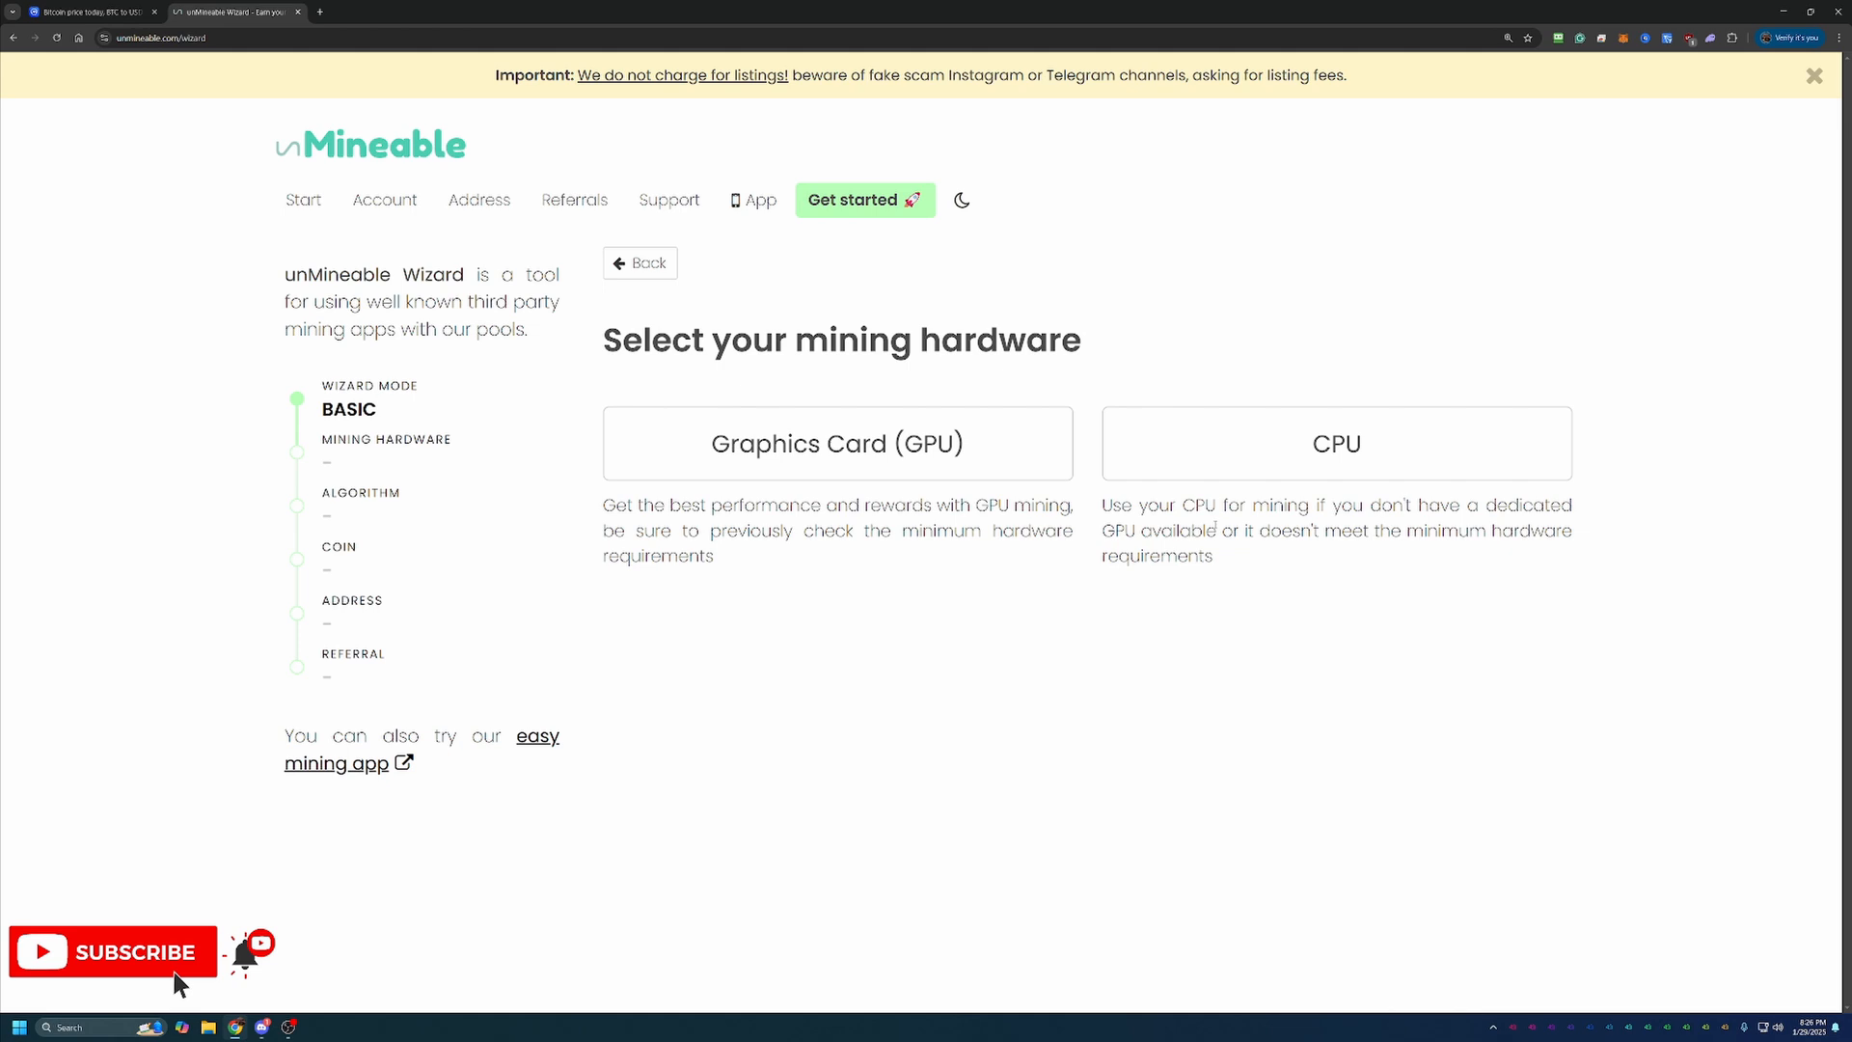
left_click(910, 467)
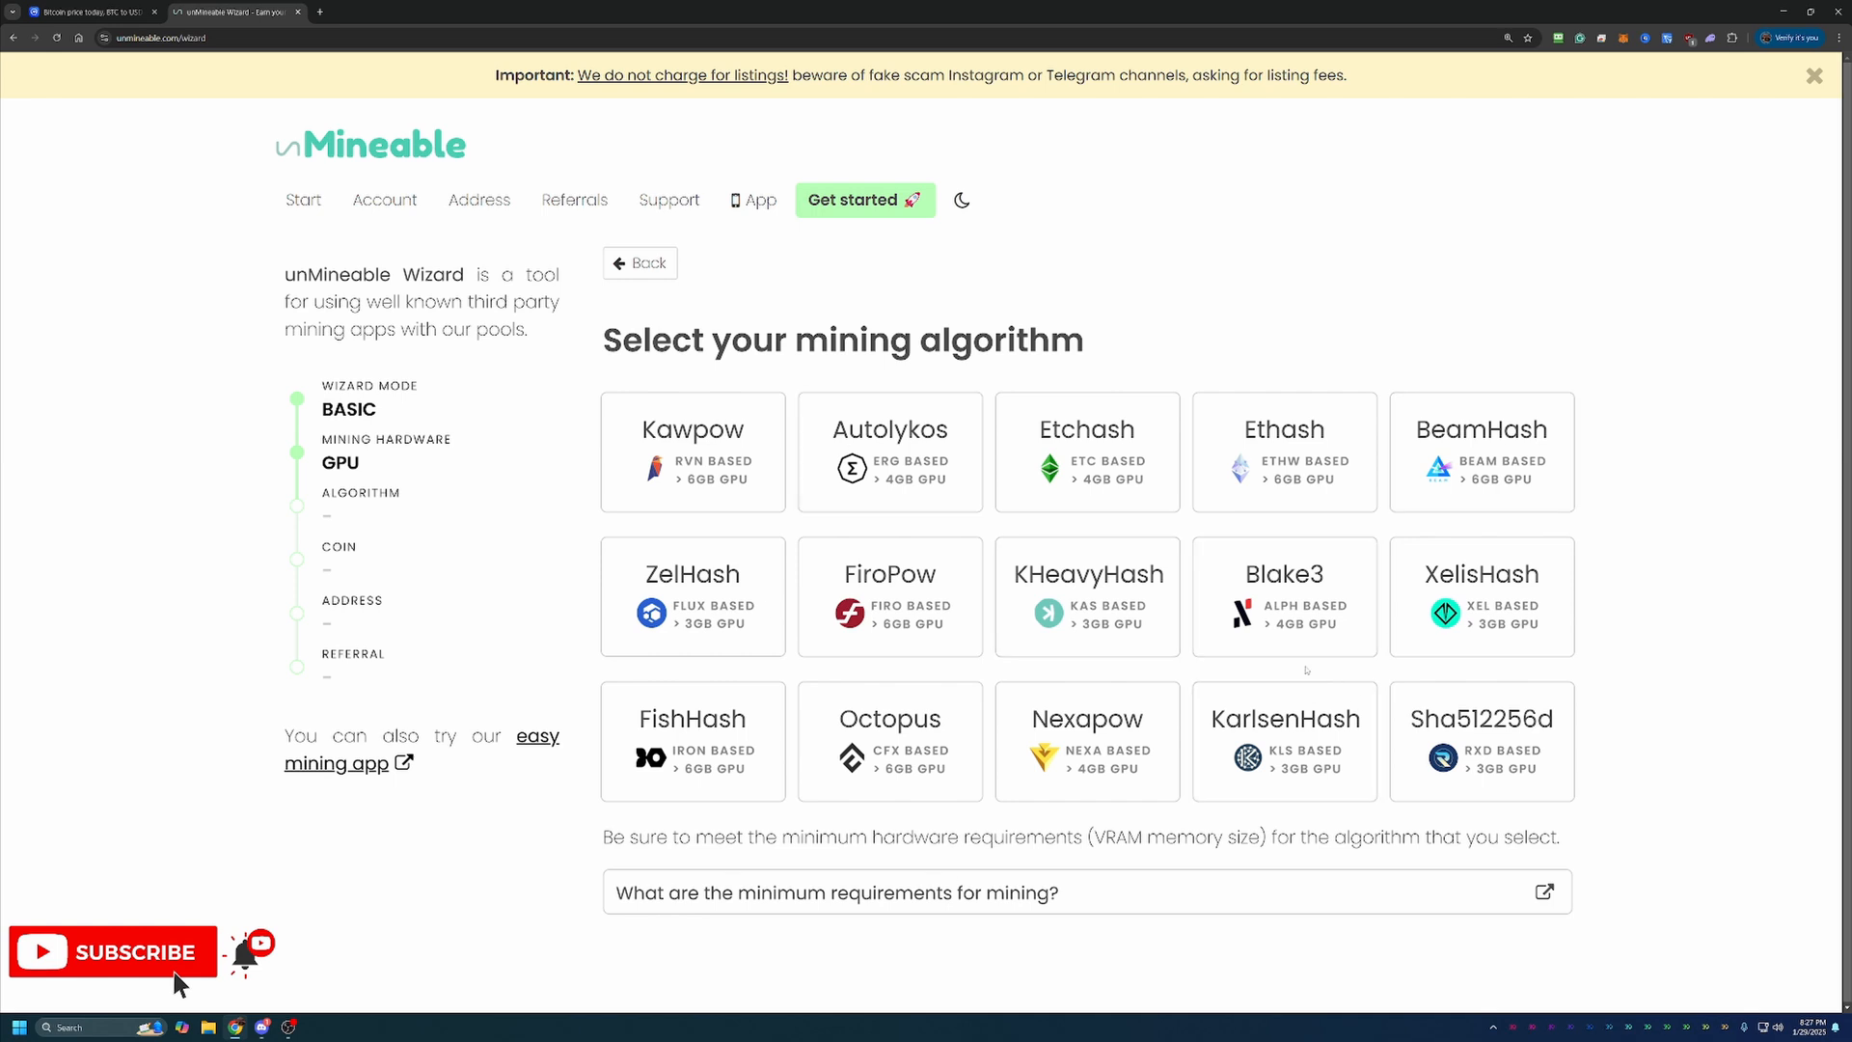
left_click(680, 451)
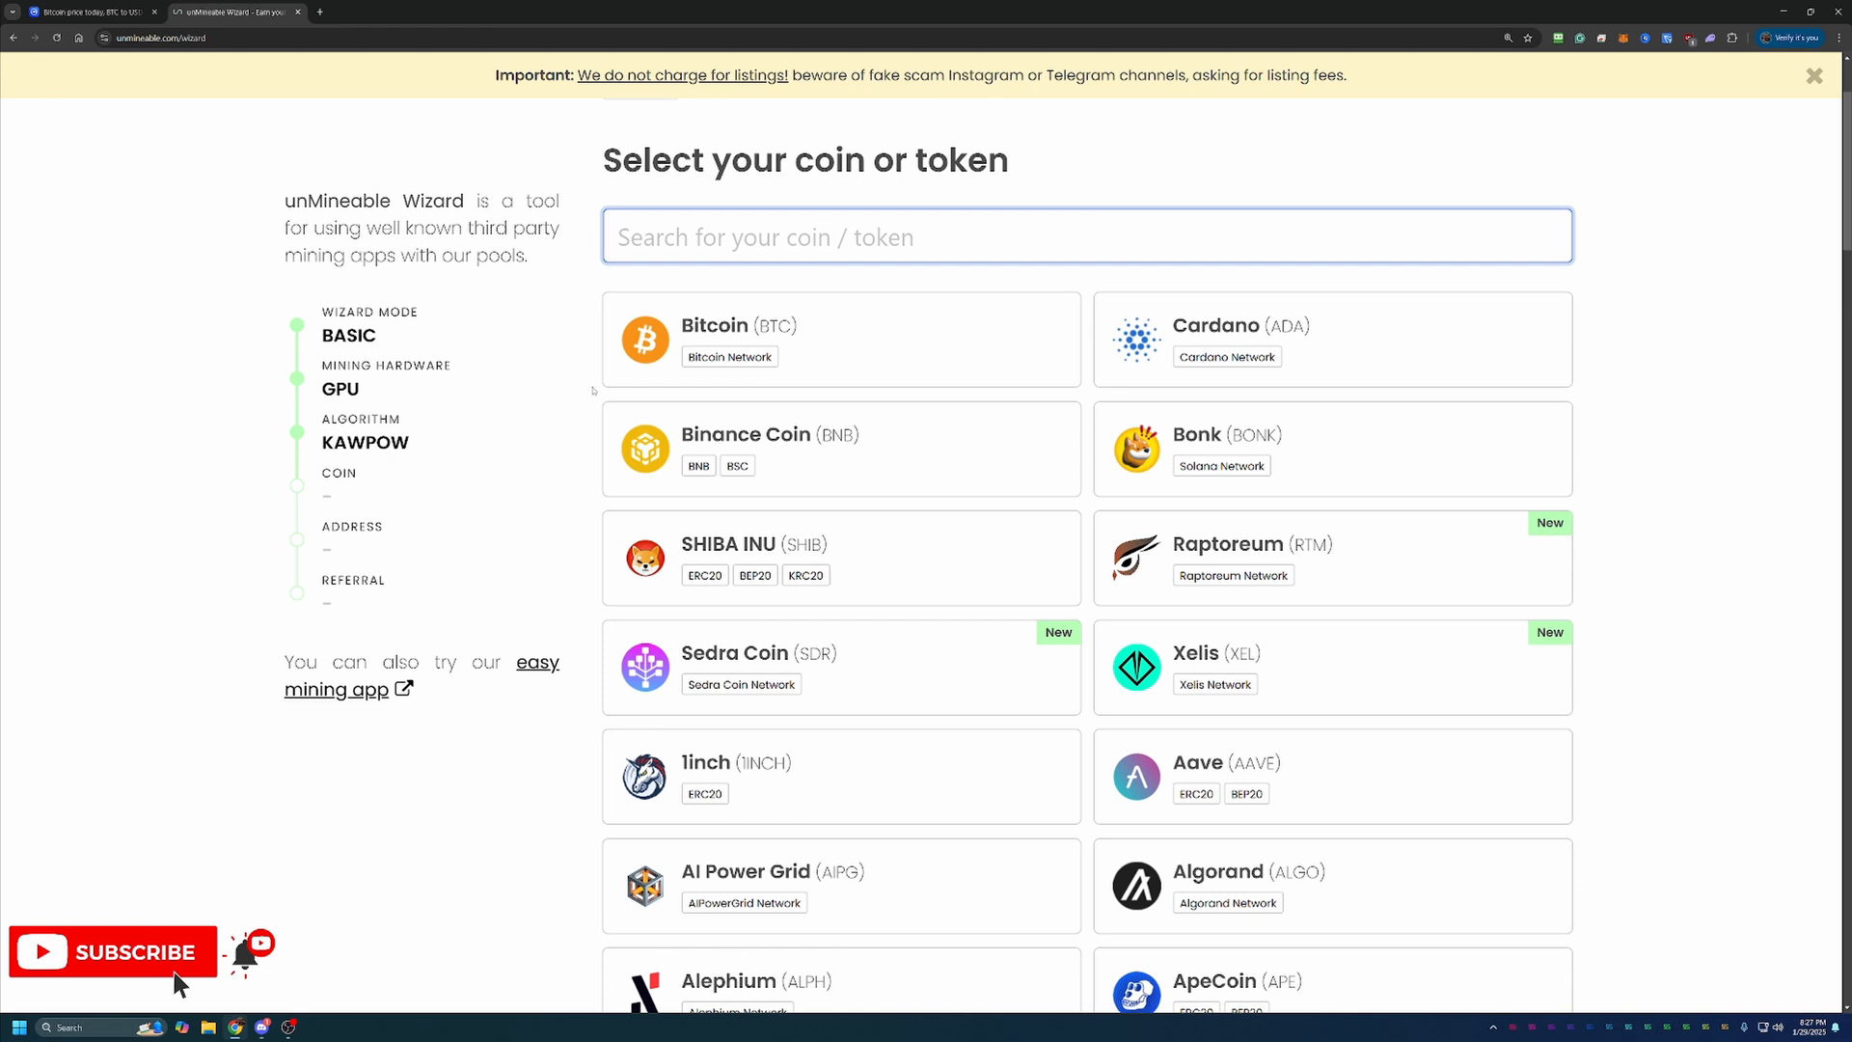
Choose Bitcoin (BTC) as the coin, paste the BTC wallet address and continue to the referral step.
left_click(838, 338)
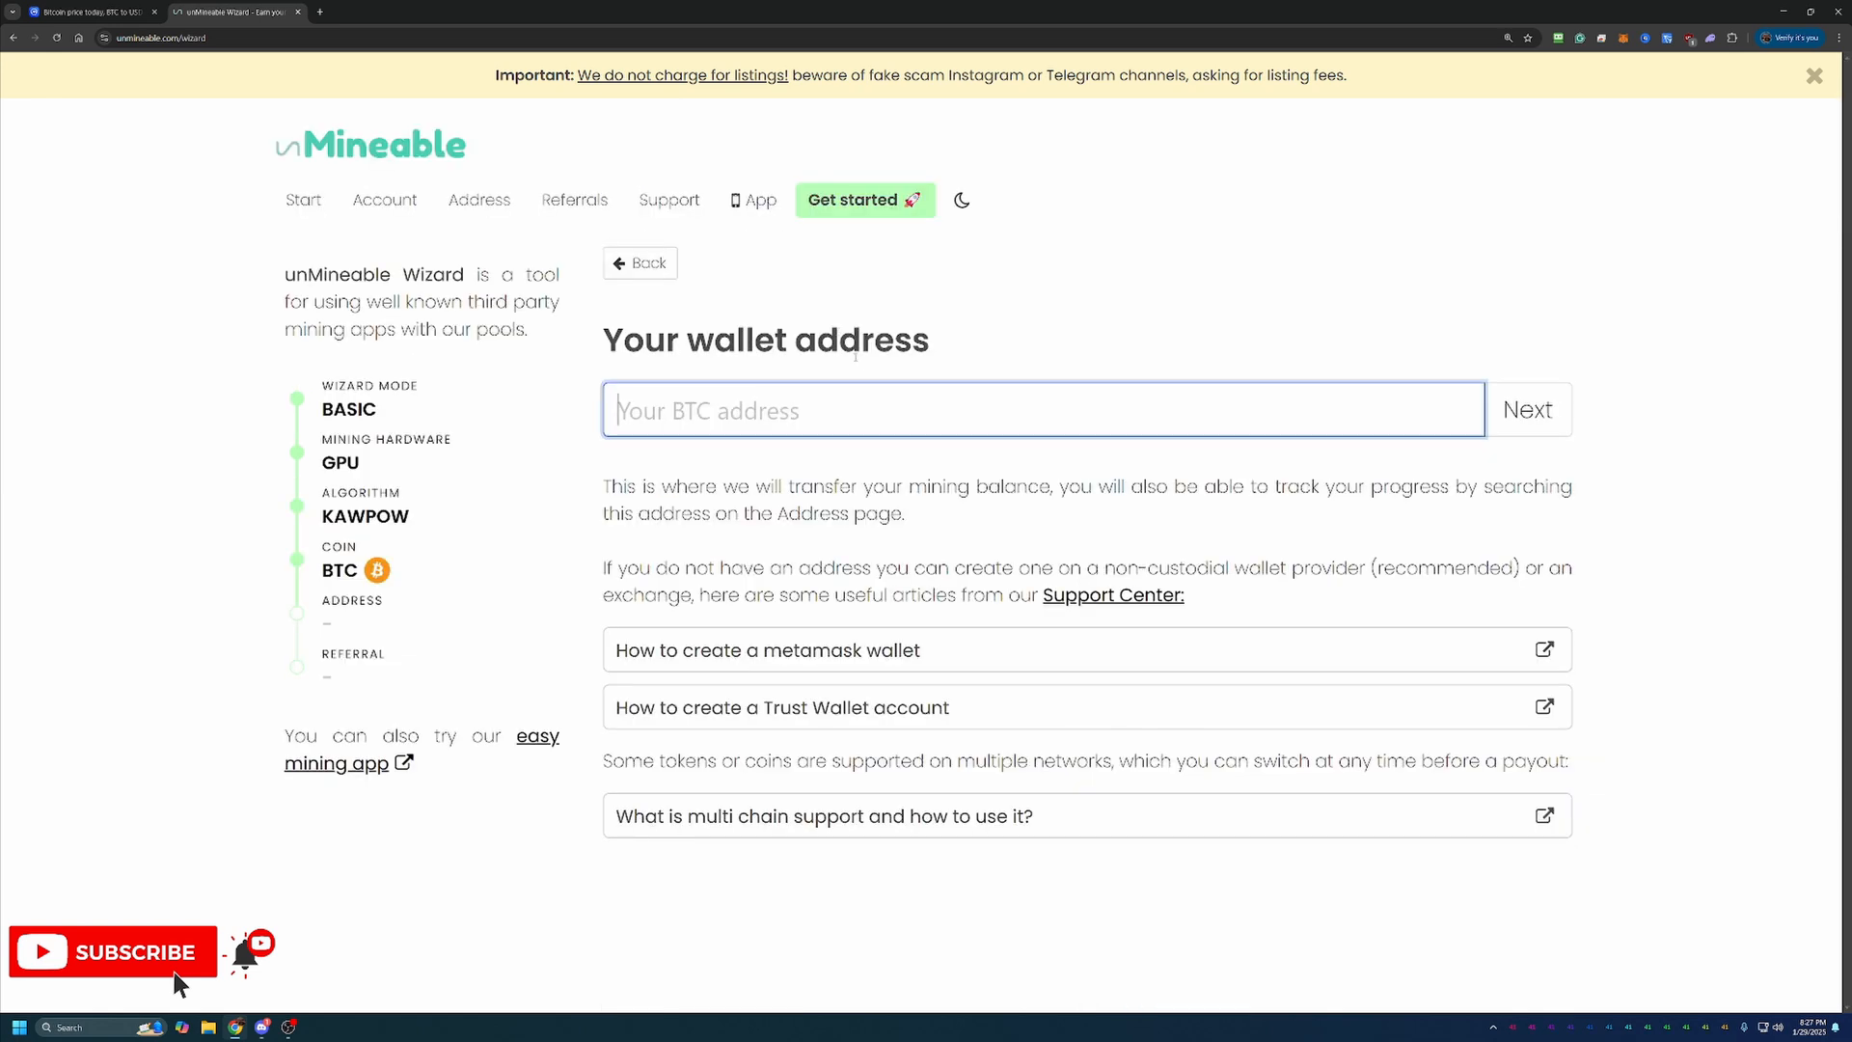
key("ctrl+v")
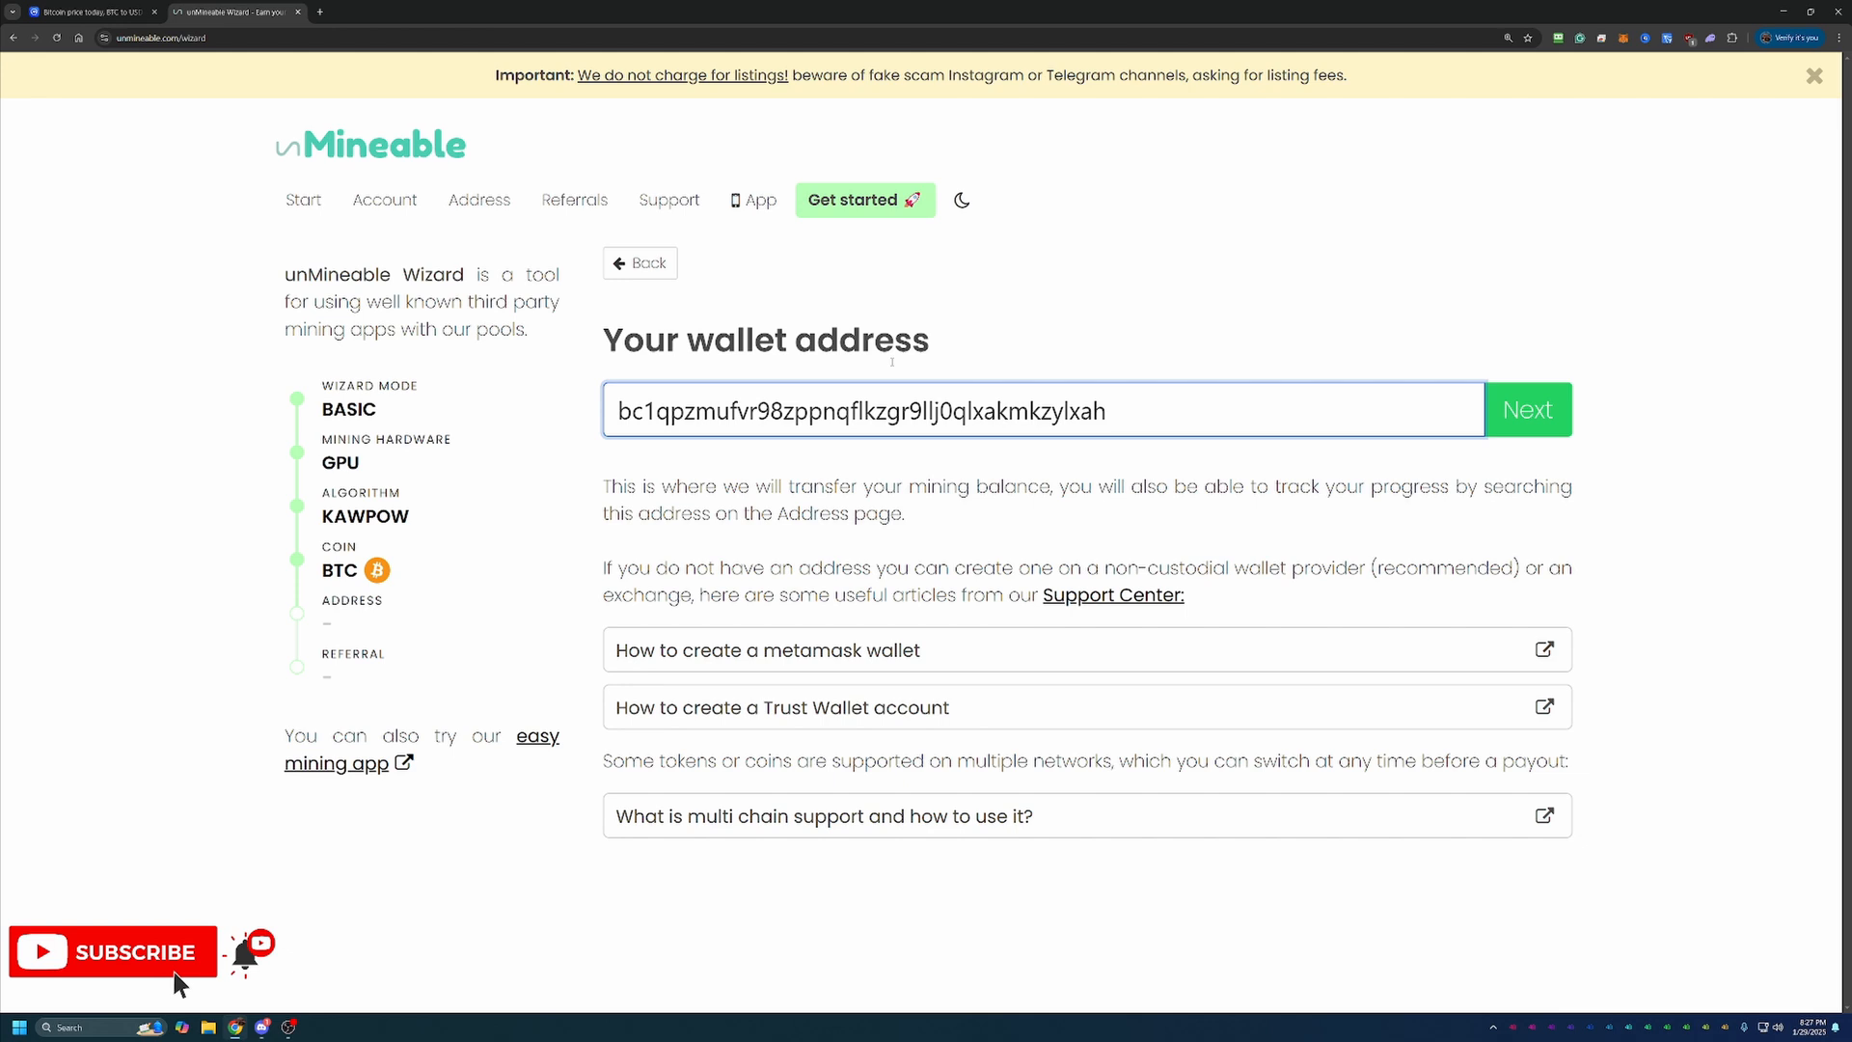
left_click(1528, 410)
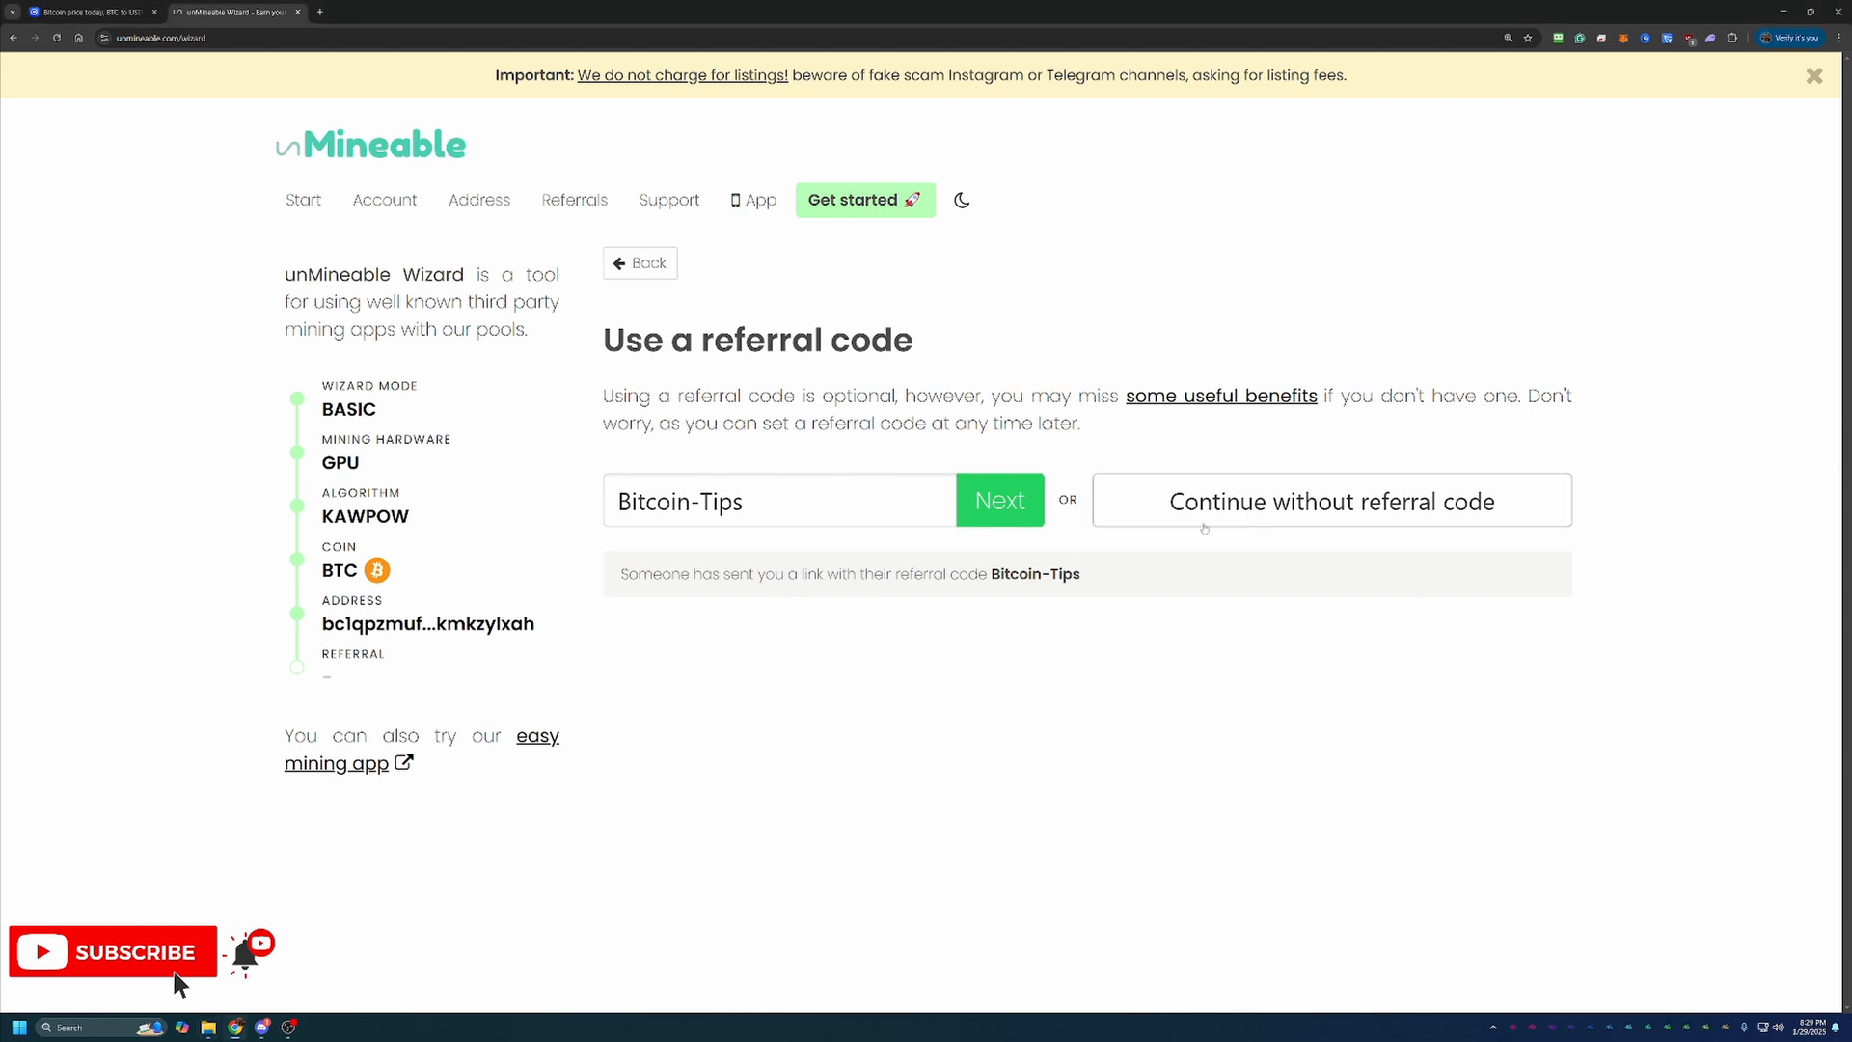
key("Return")
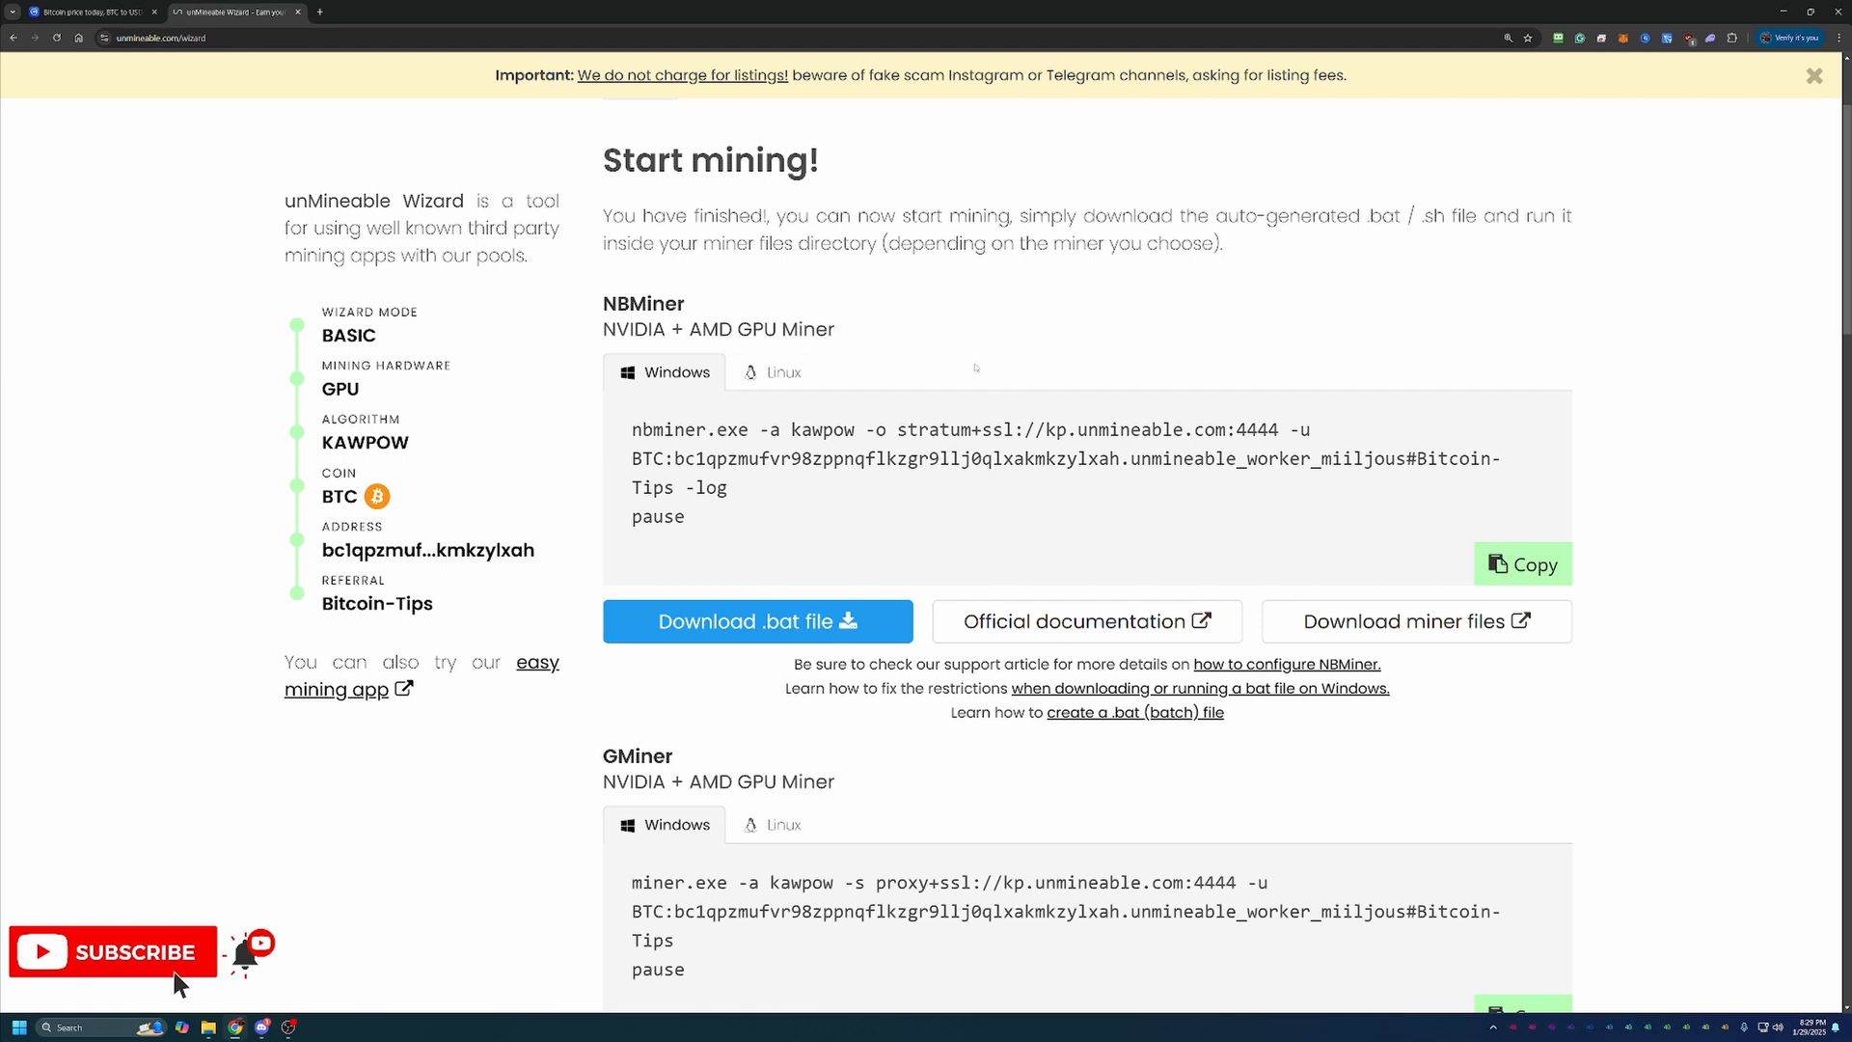
scroll(972, 391, "down", 2)
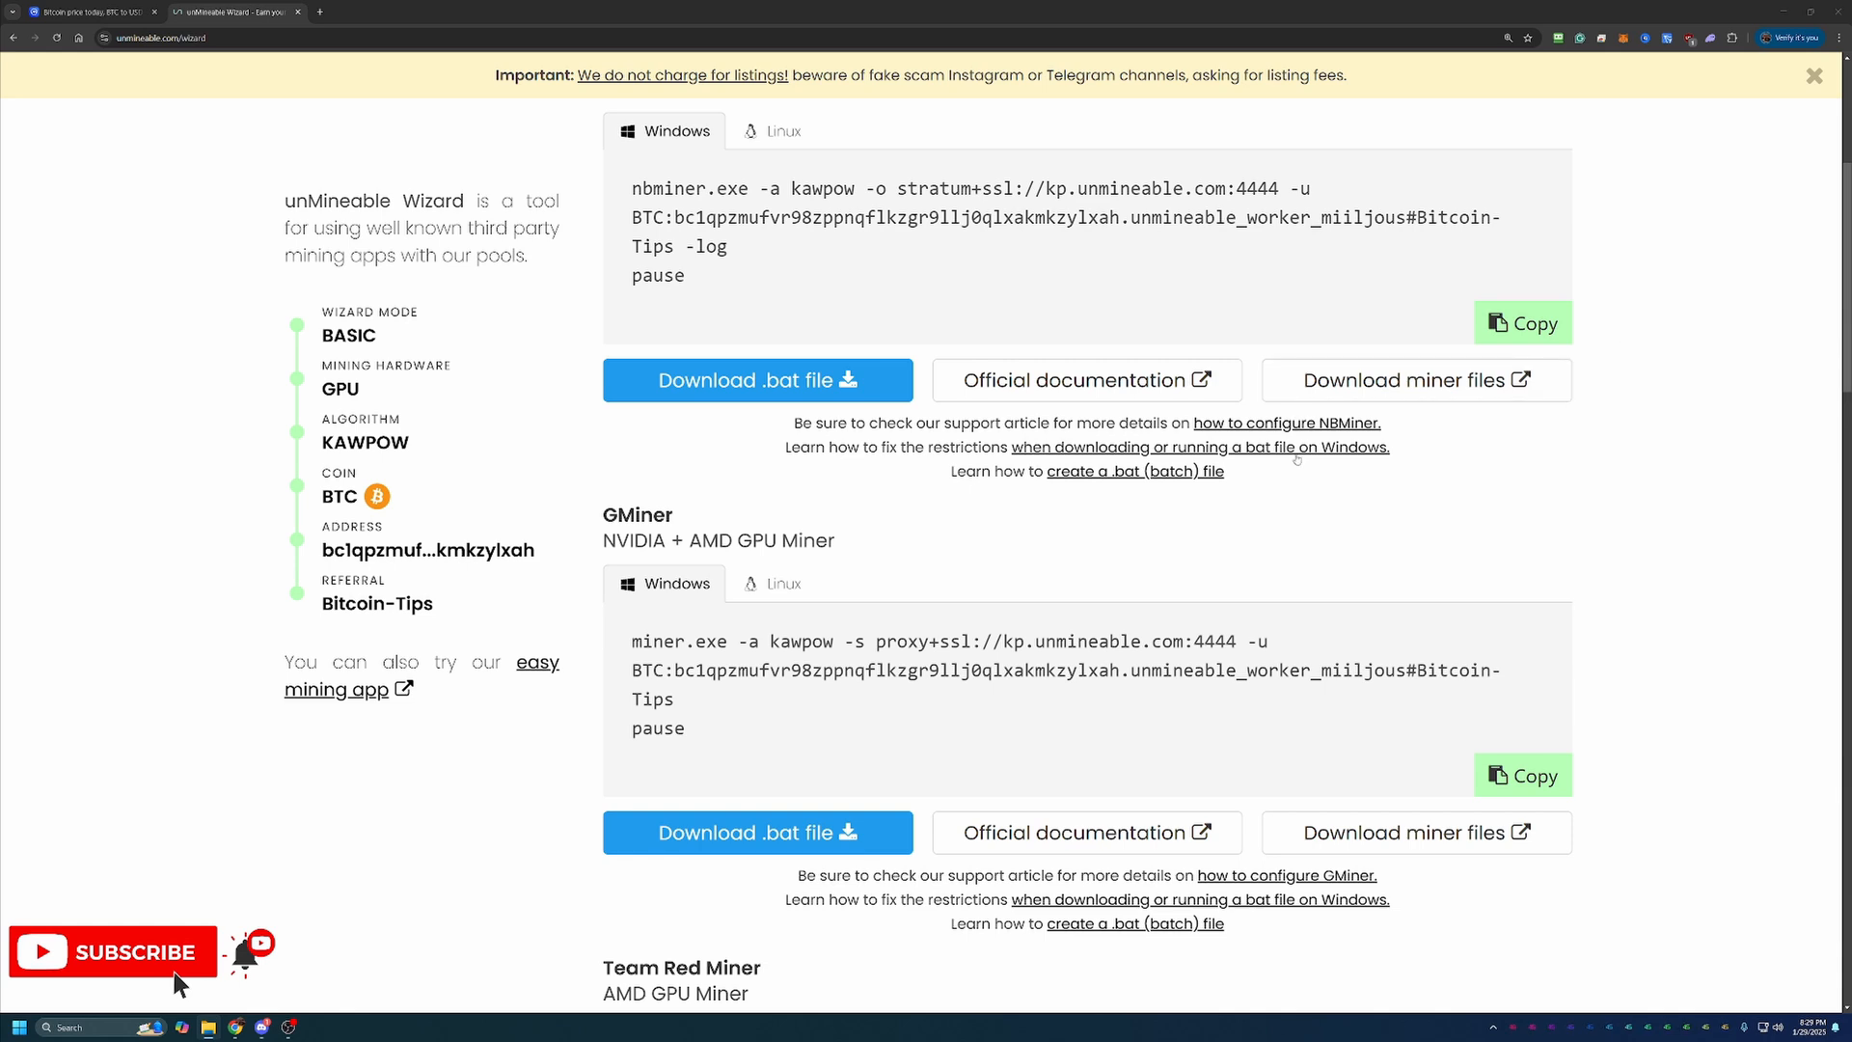
scroll(1209, 316, "down", 2)
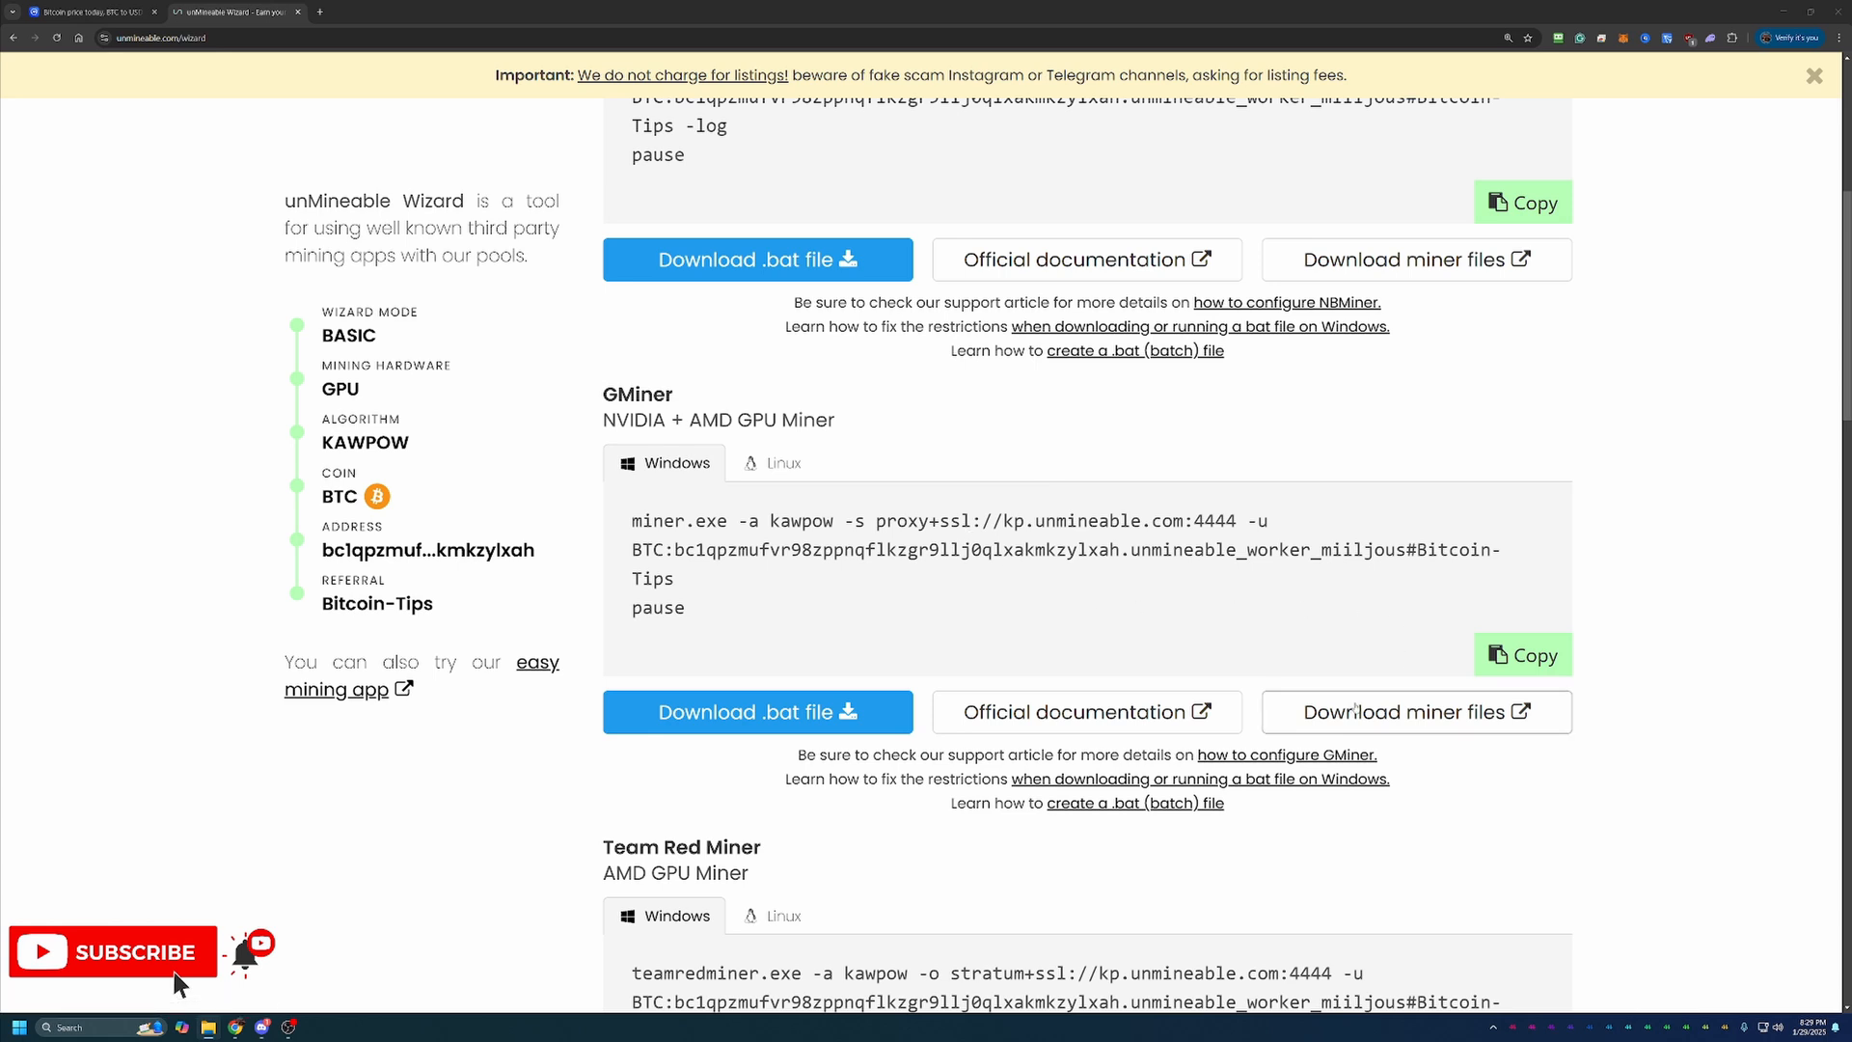
Bring up GMiner's GitHub releases page in a new tab, then return to the unMineable wizard.
left_click(1389, 710)
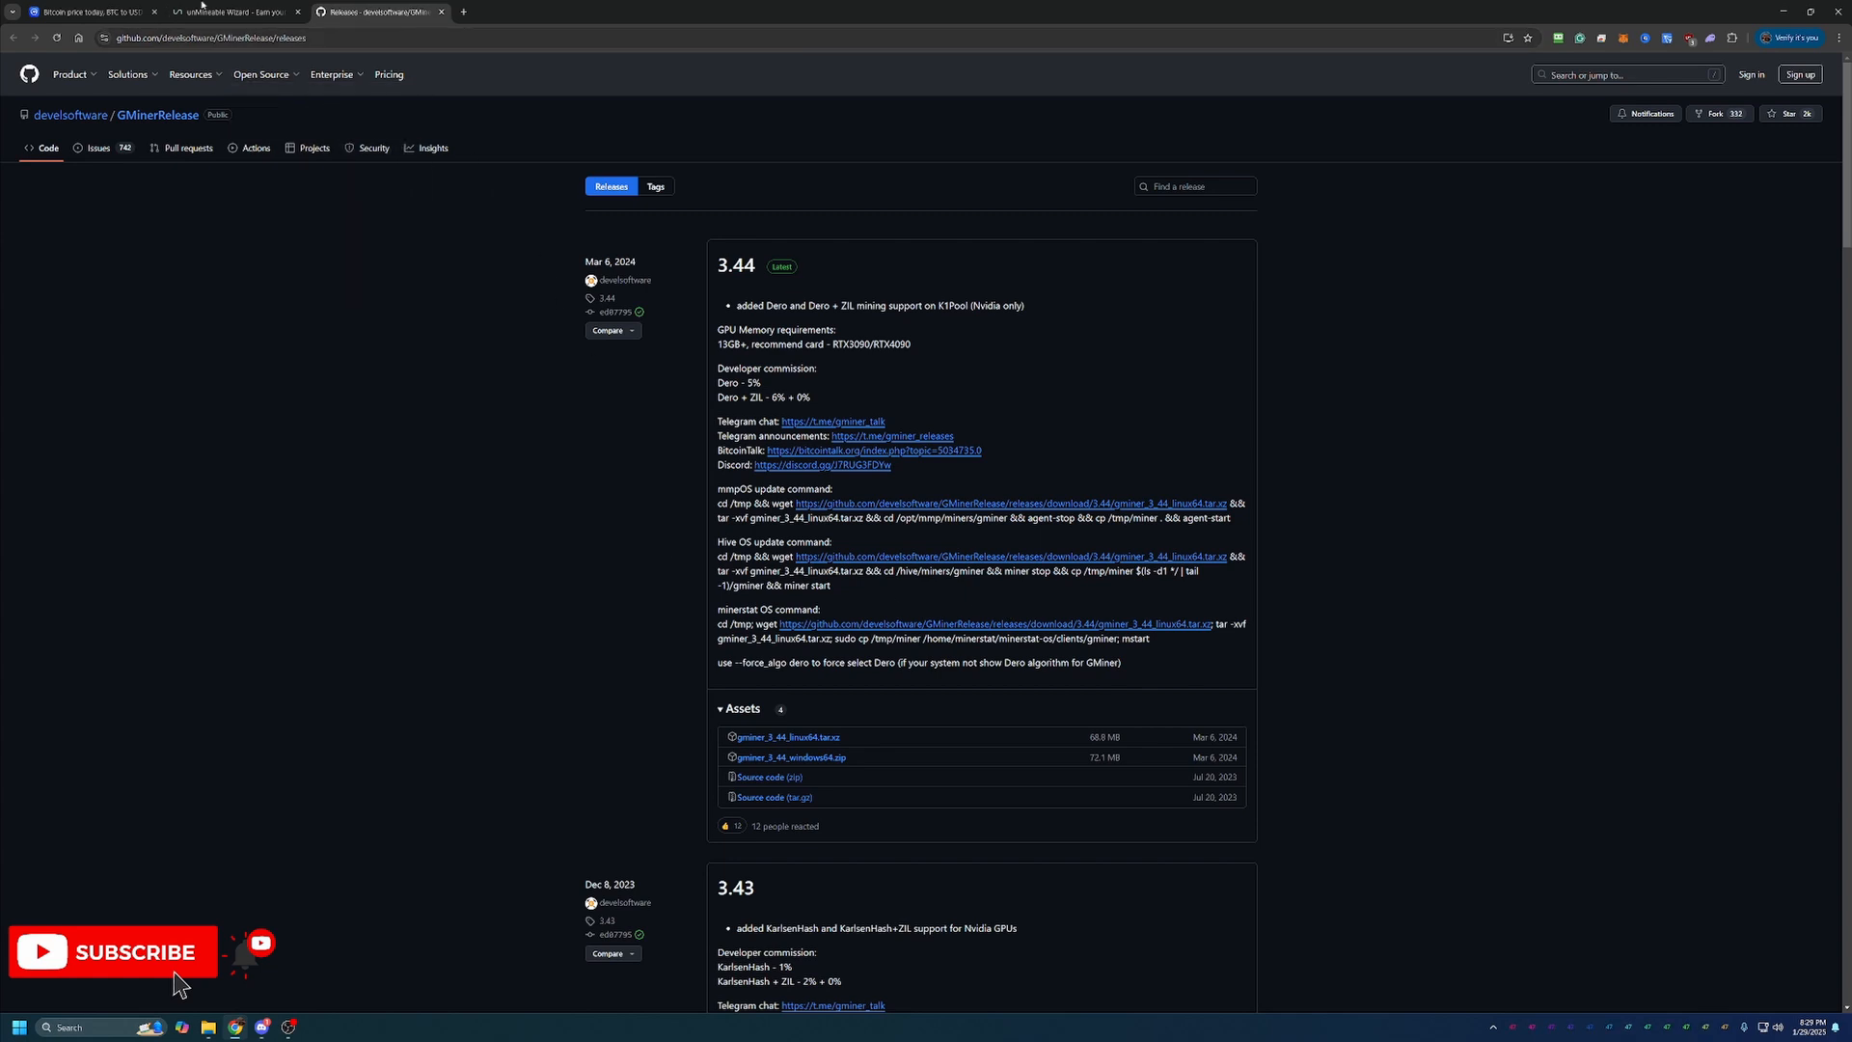
left_click(217, 11)
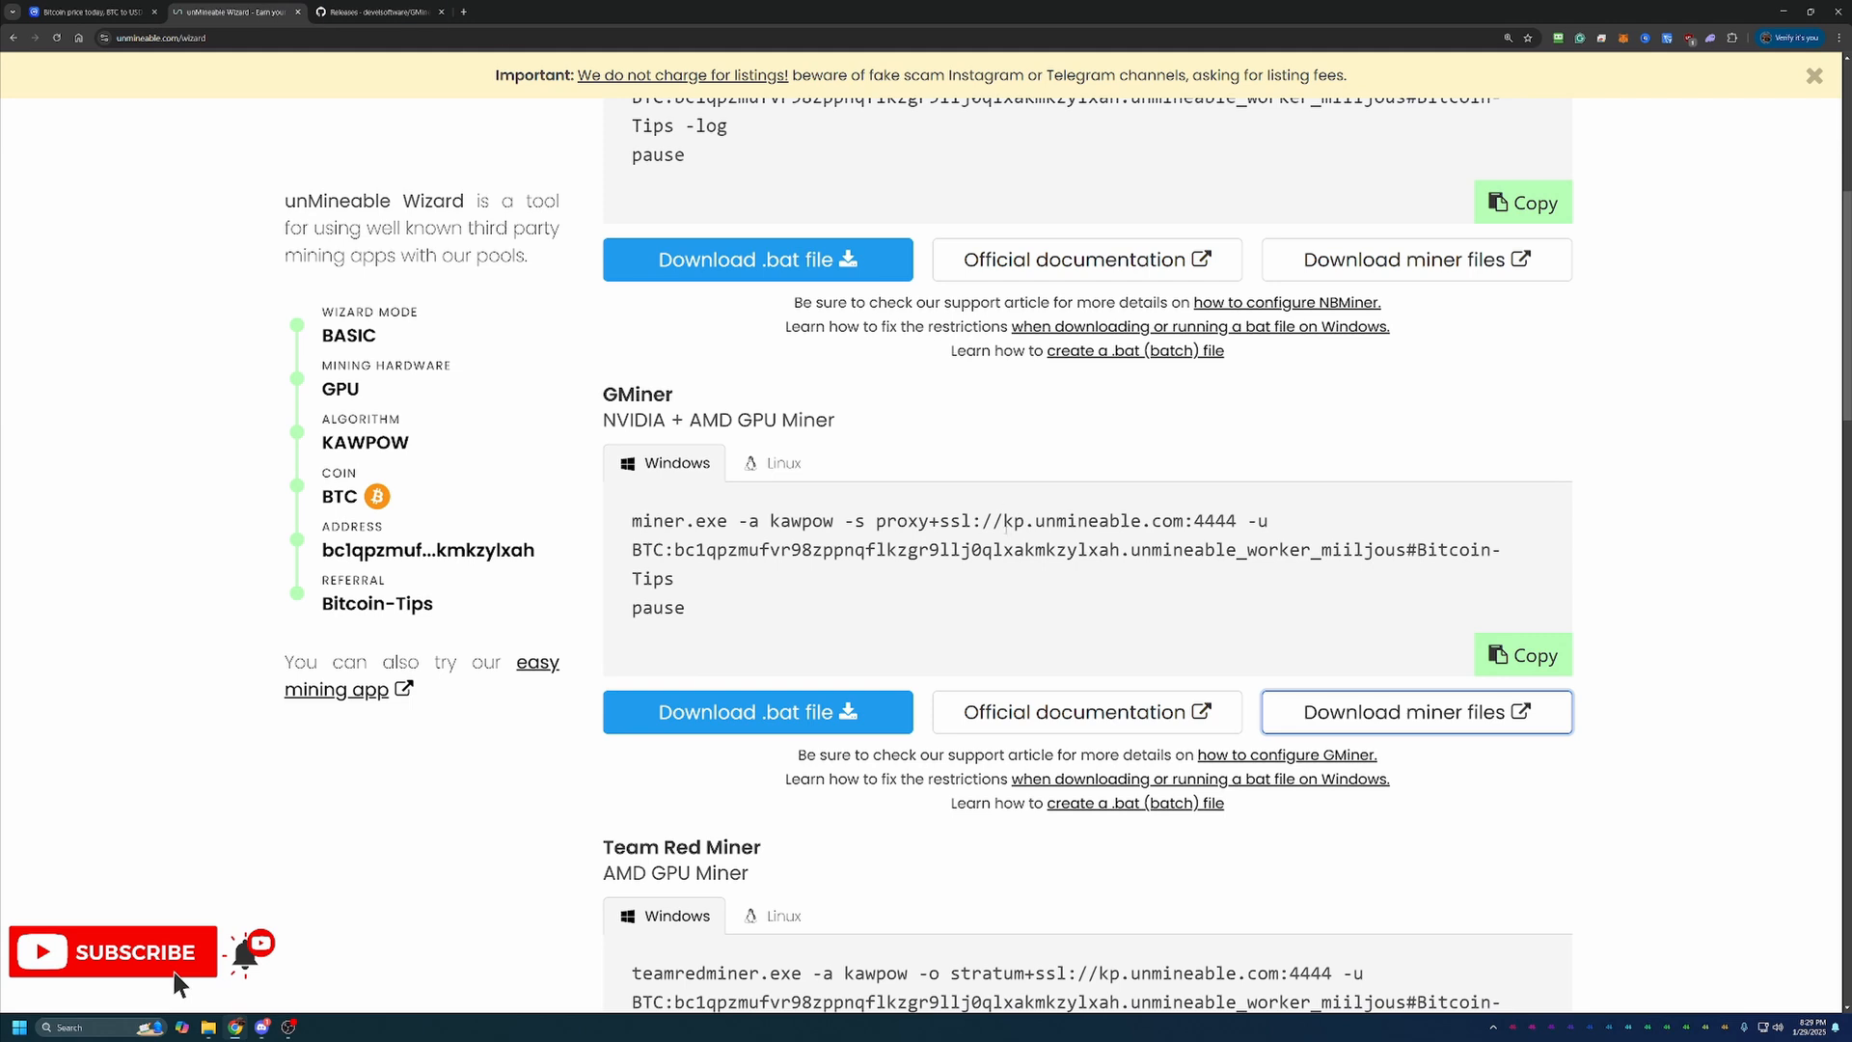
Download unmineable-BTC-kawpow-gminer.bat, keeping the unverified file despite Chrome's warning.
left_click(637, 712)
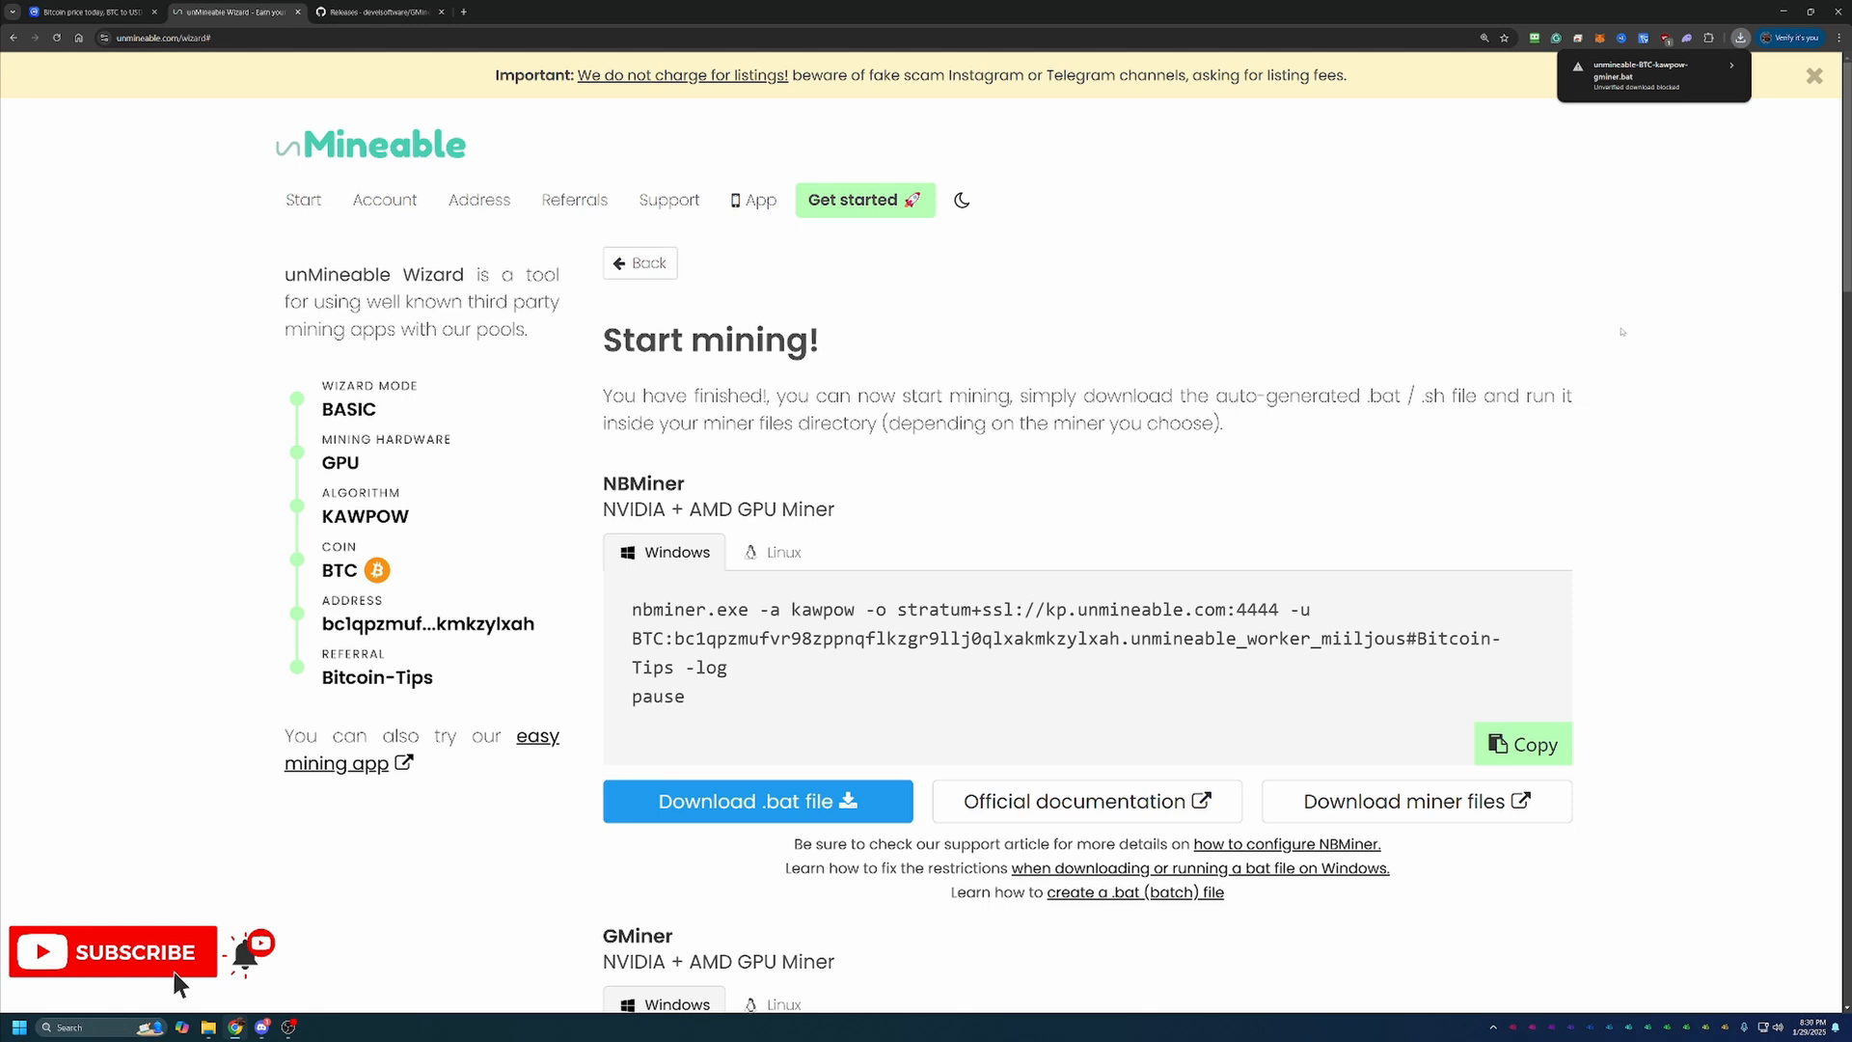
left_click(1683, 79)
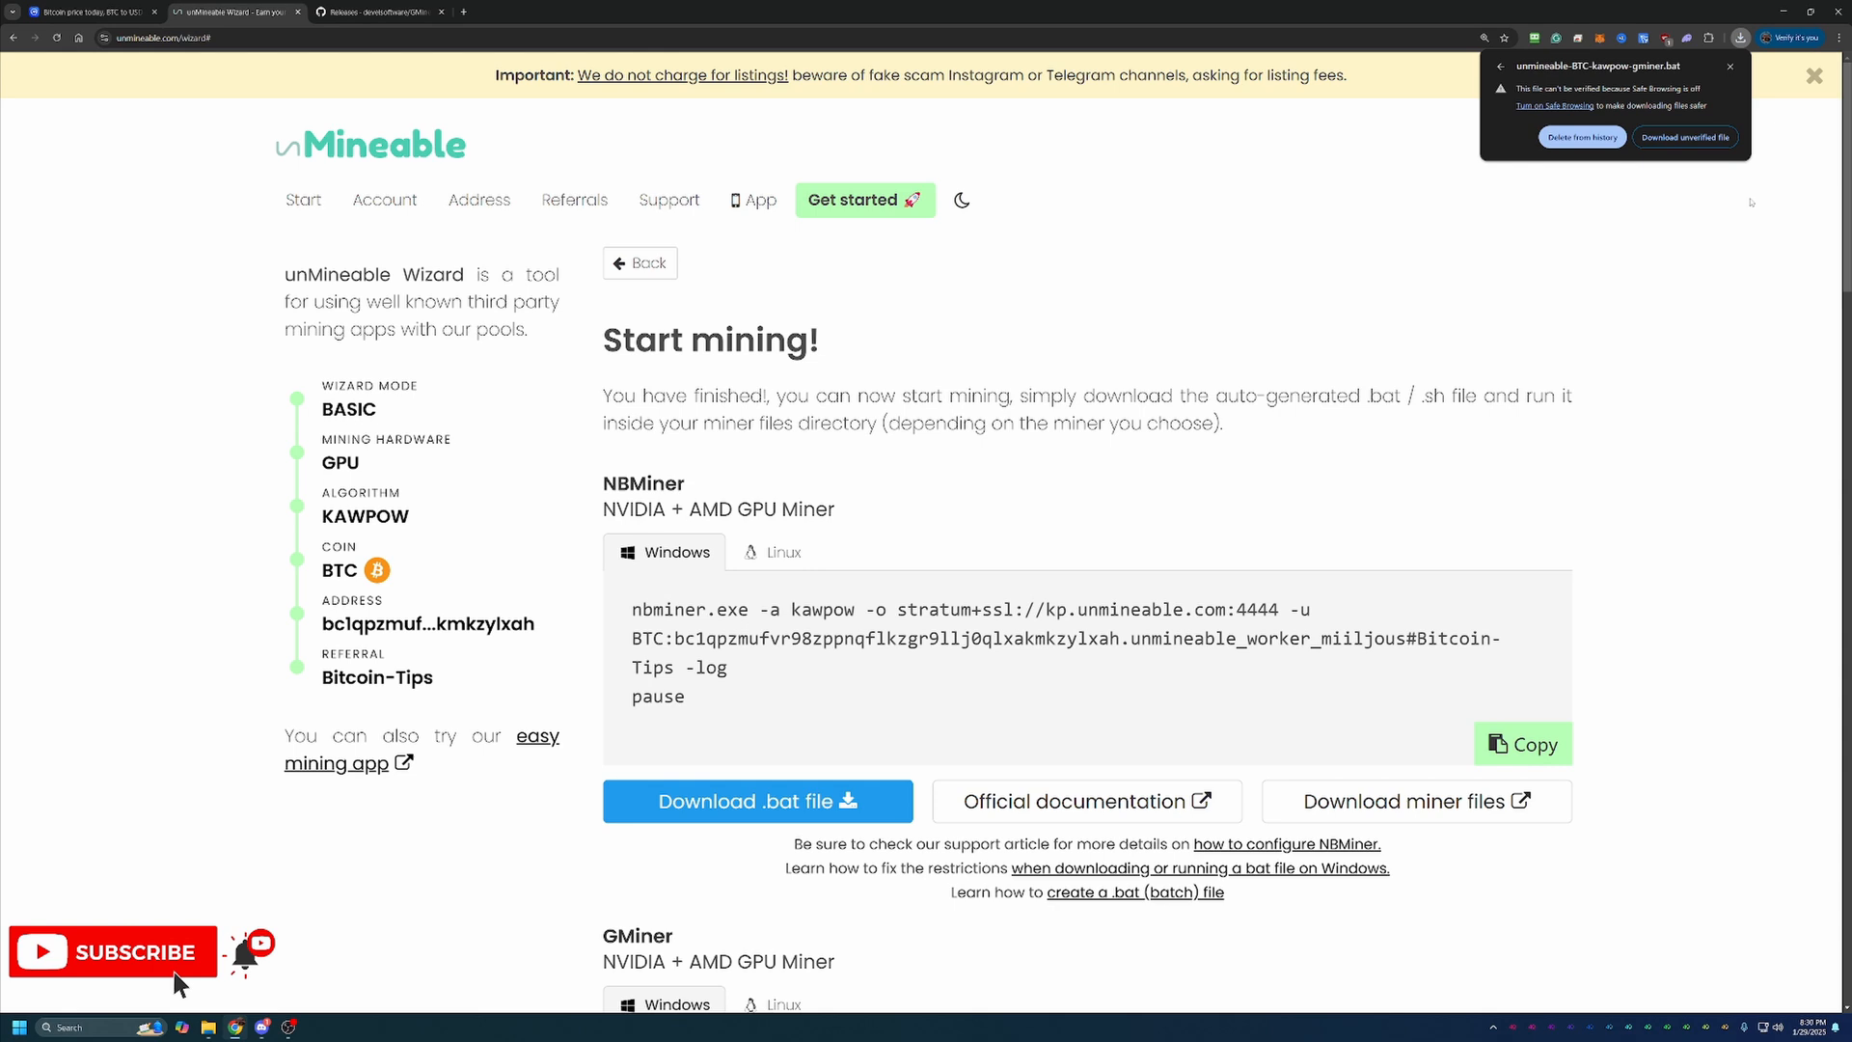
left_click(1685, 136)
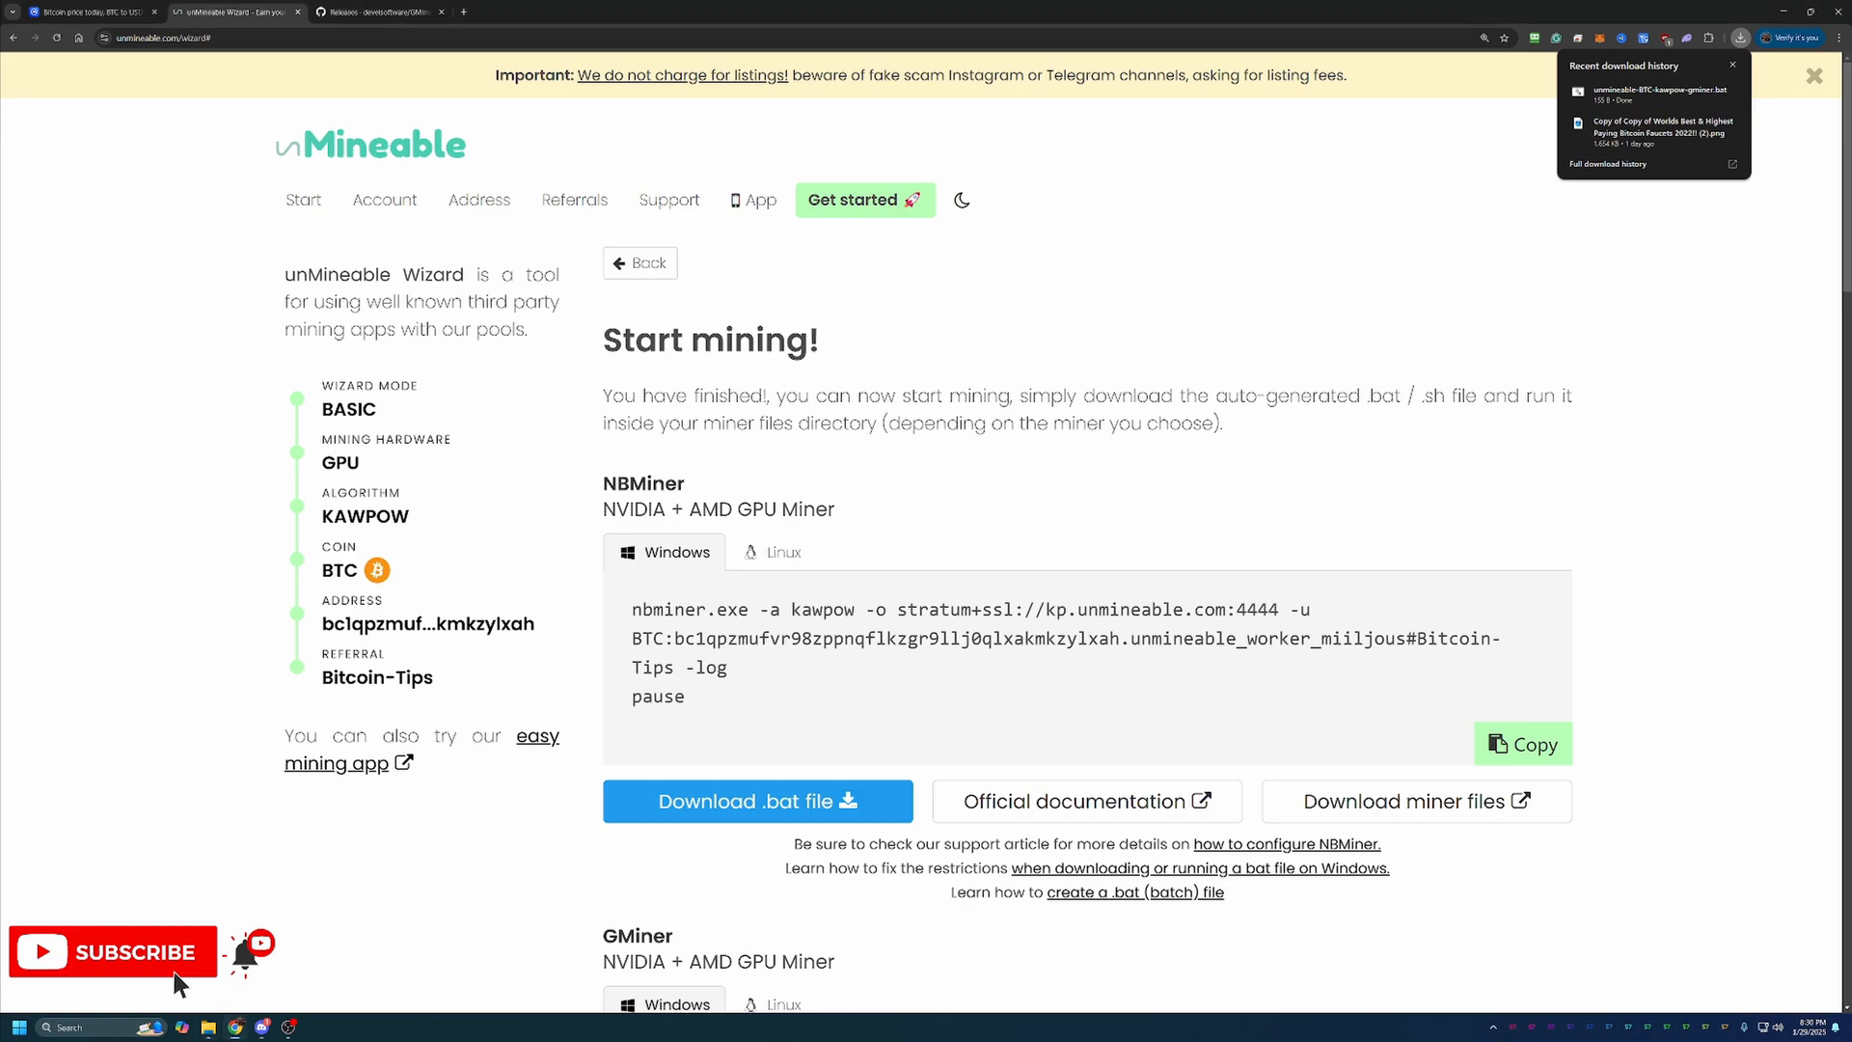
Bring the gminer_3_44_windows64 folder window forward and snap it into a screen quarter.
key("alt+Tab")
left_click_drag(1037, 27, 16, 15)
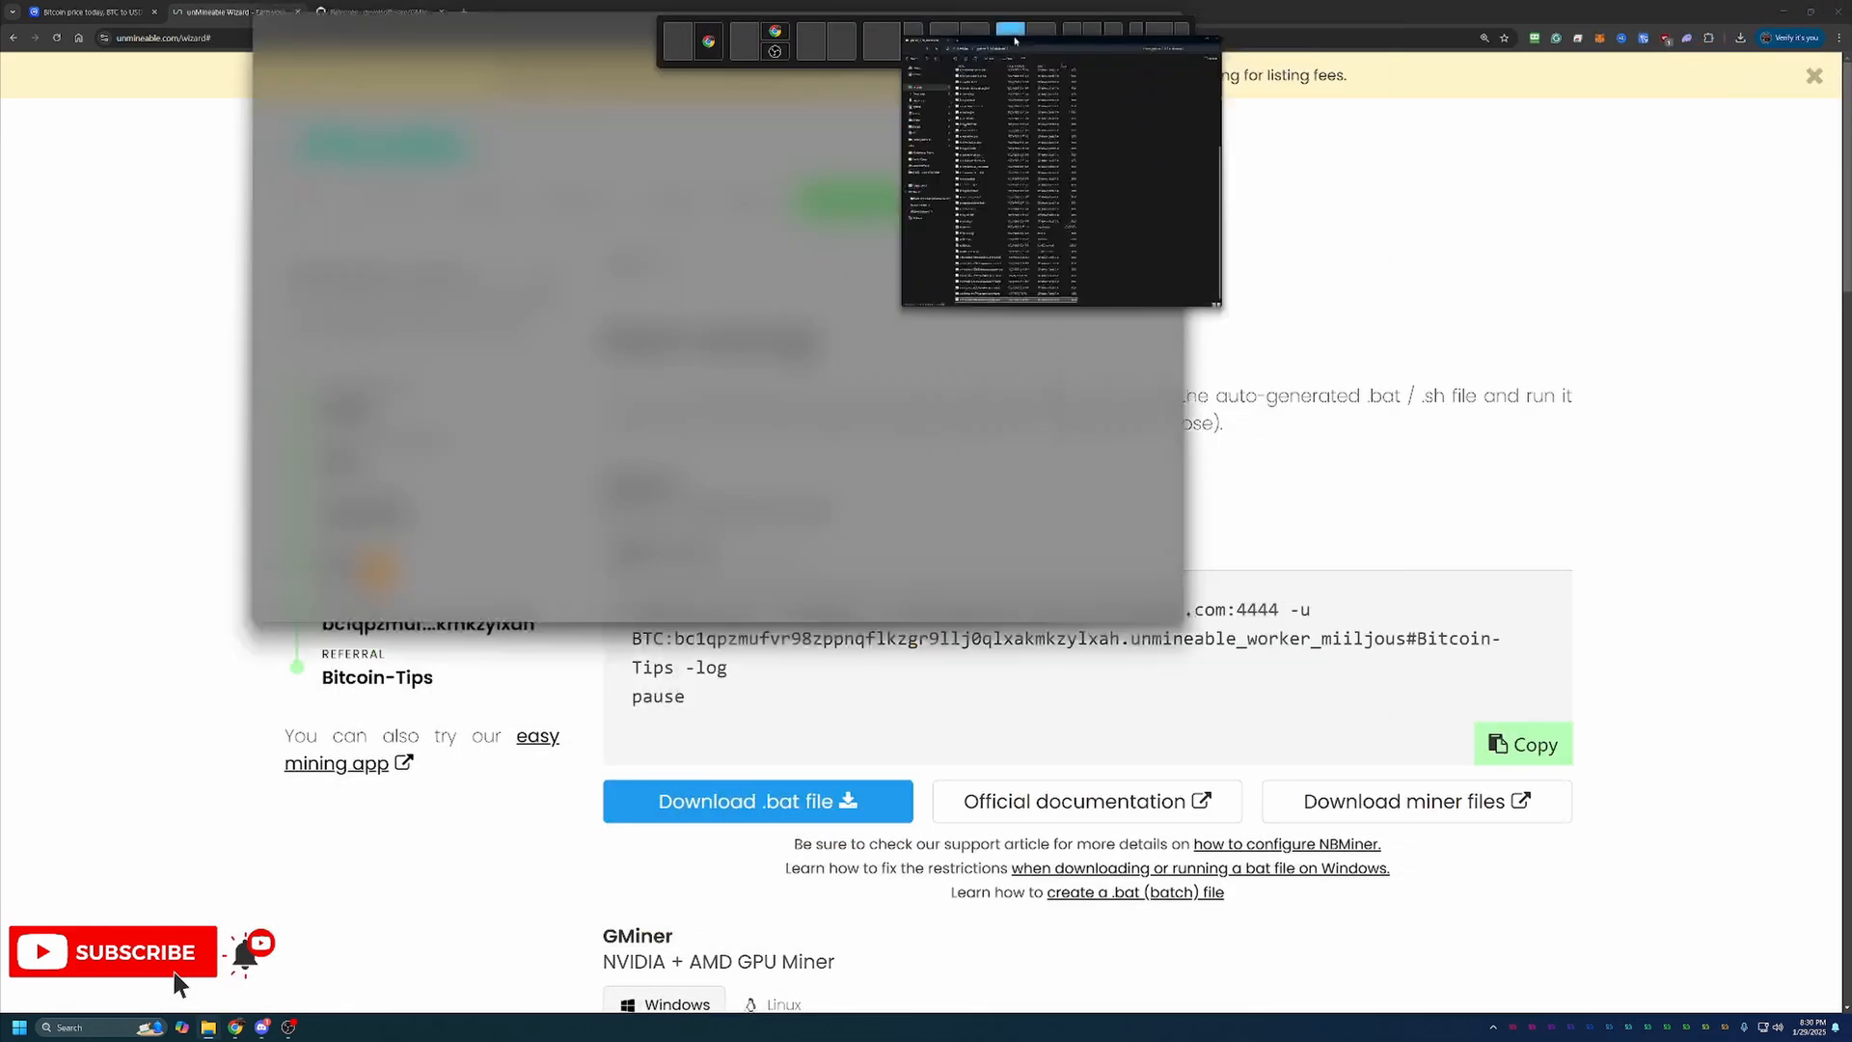
key("Escape")
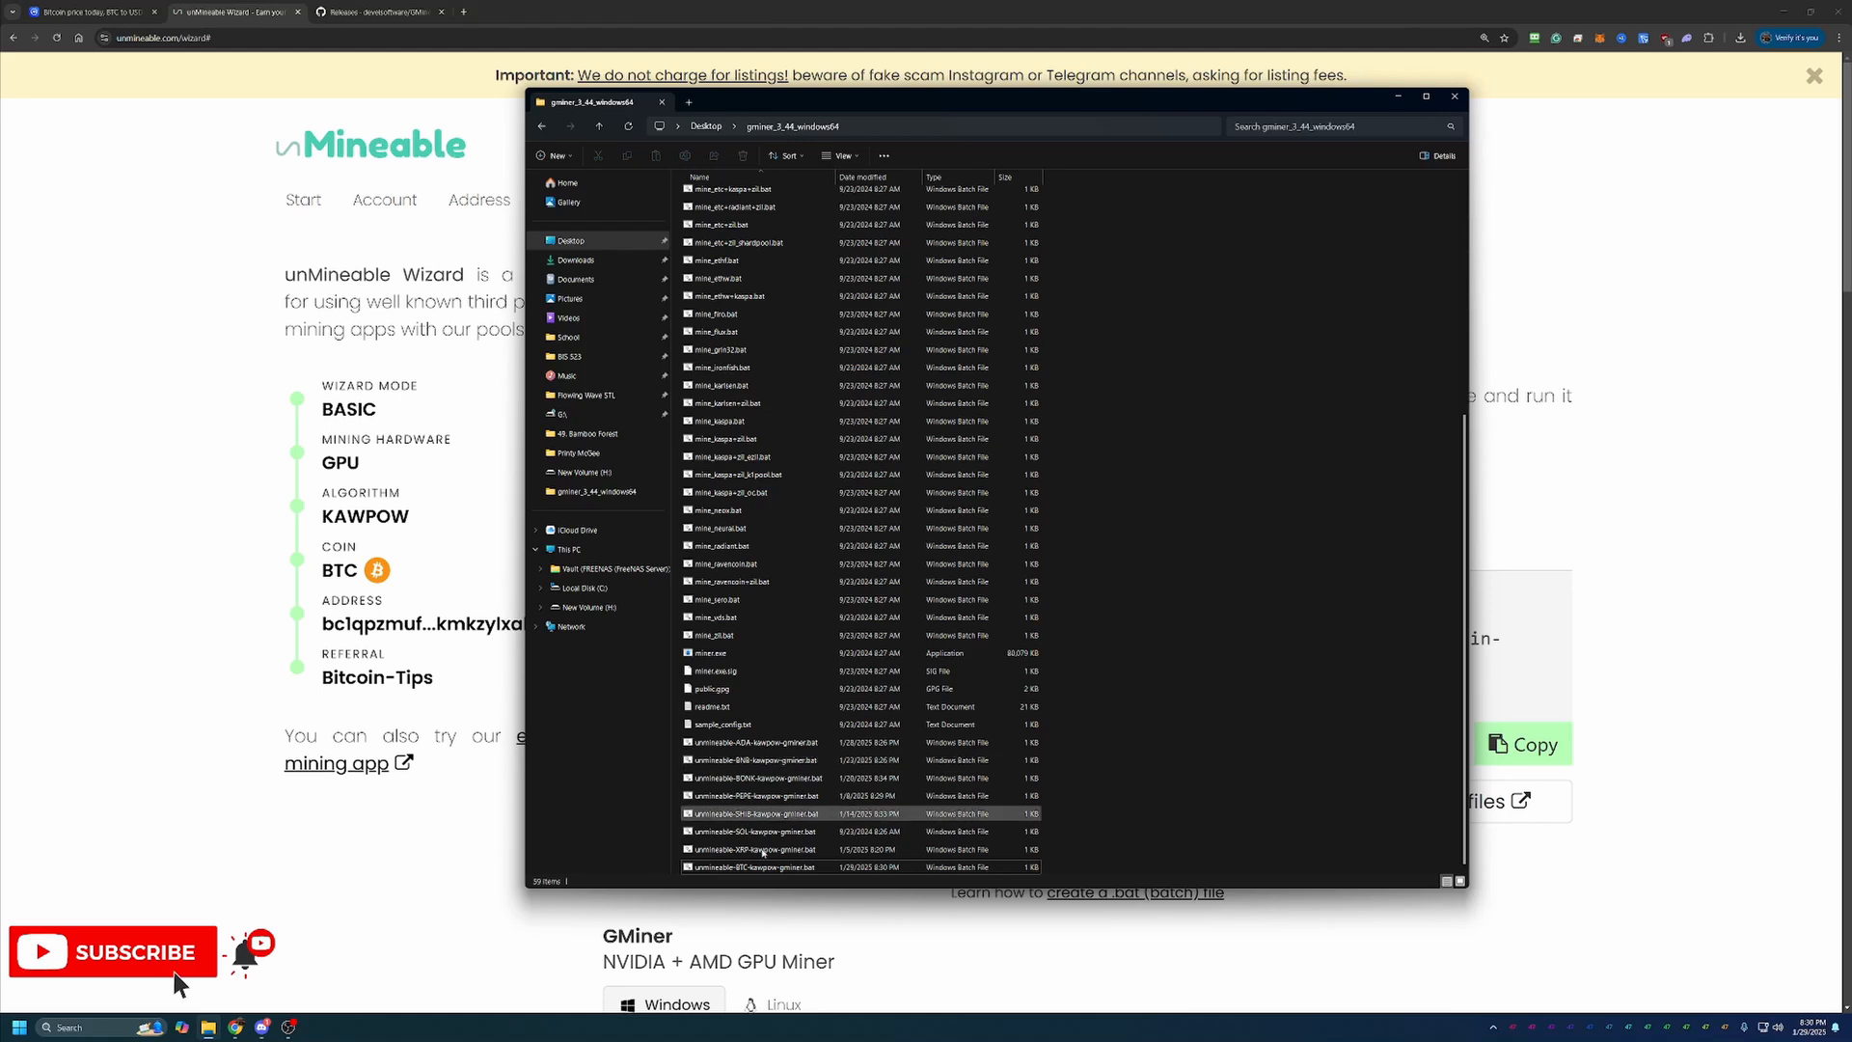
Launch unmineable-BTC-kawpow-gminer.bat and expand the Windows protection warning's details.
left_click(717, 867)
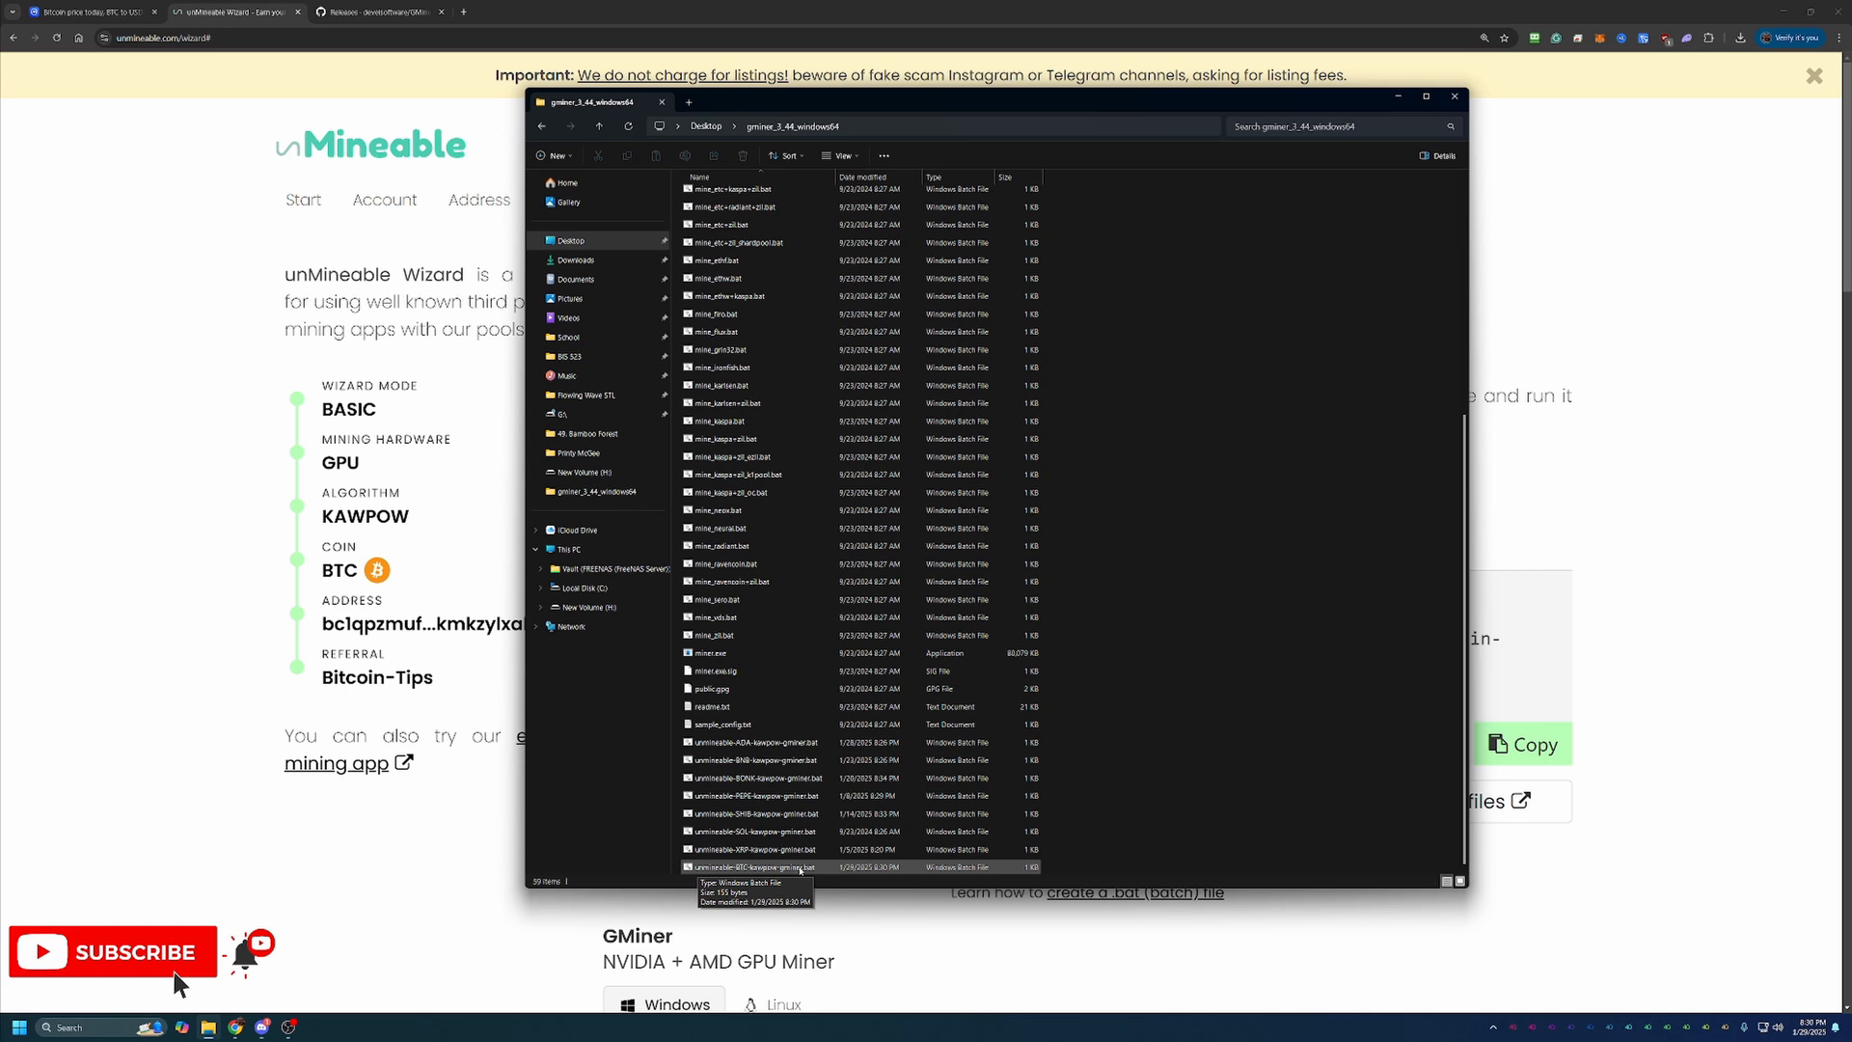
double_click(790, 869)
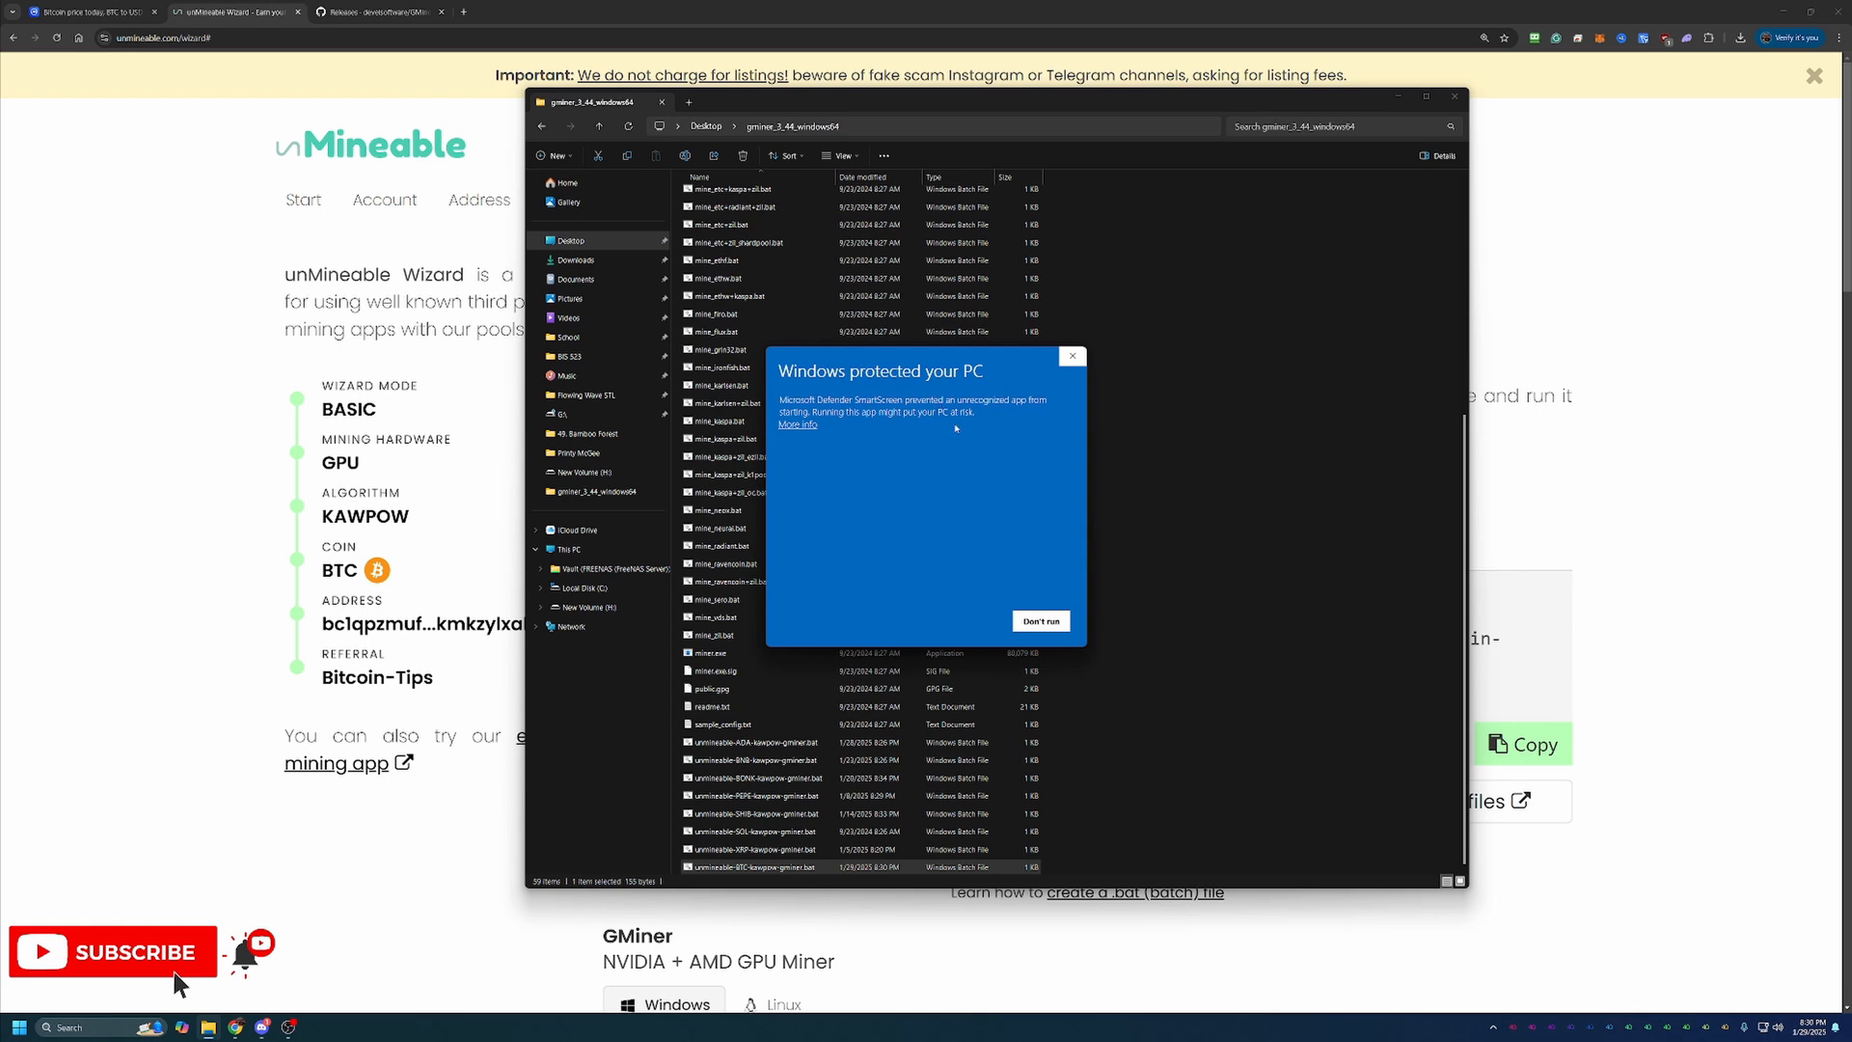
left_click(812, 423)
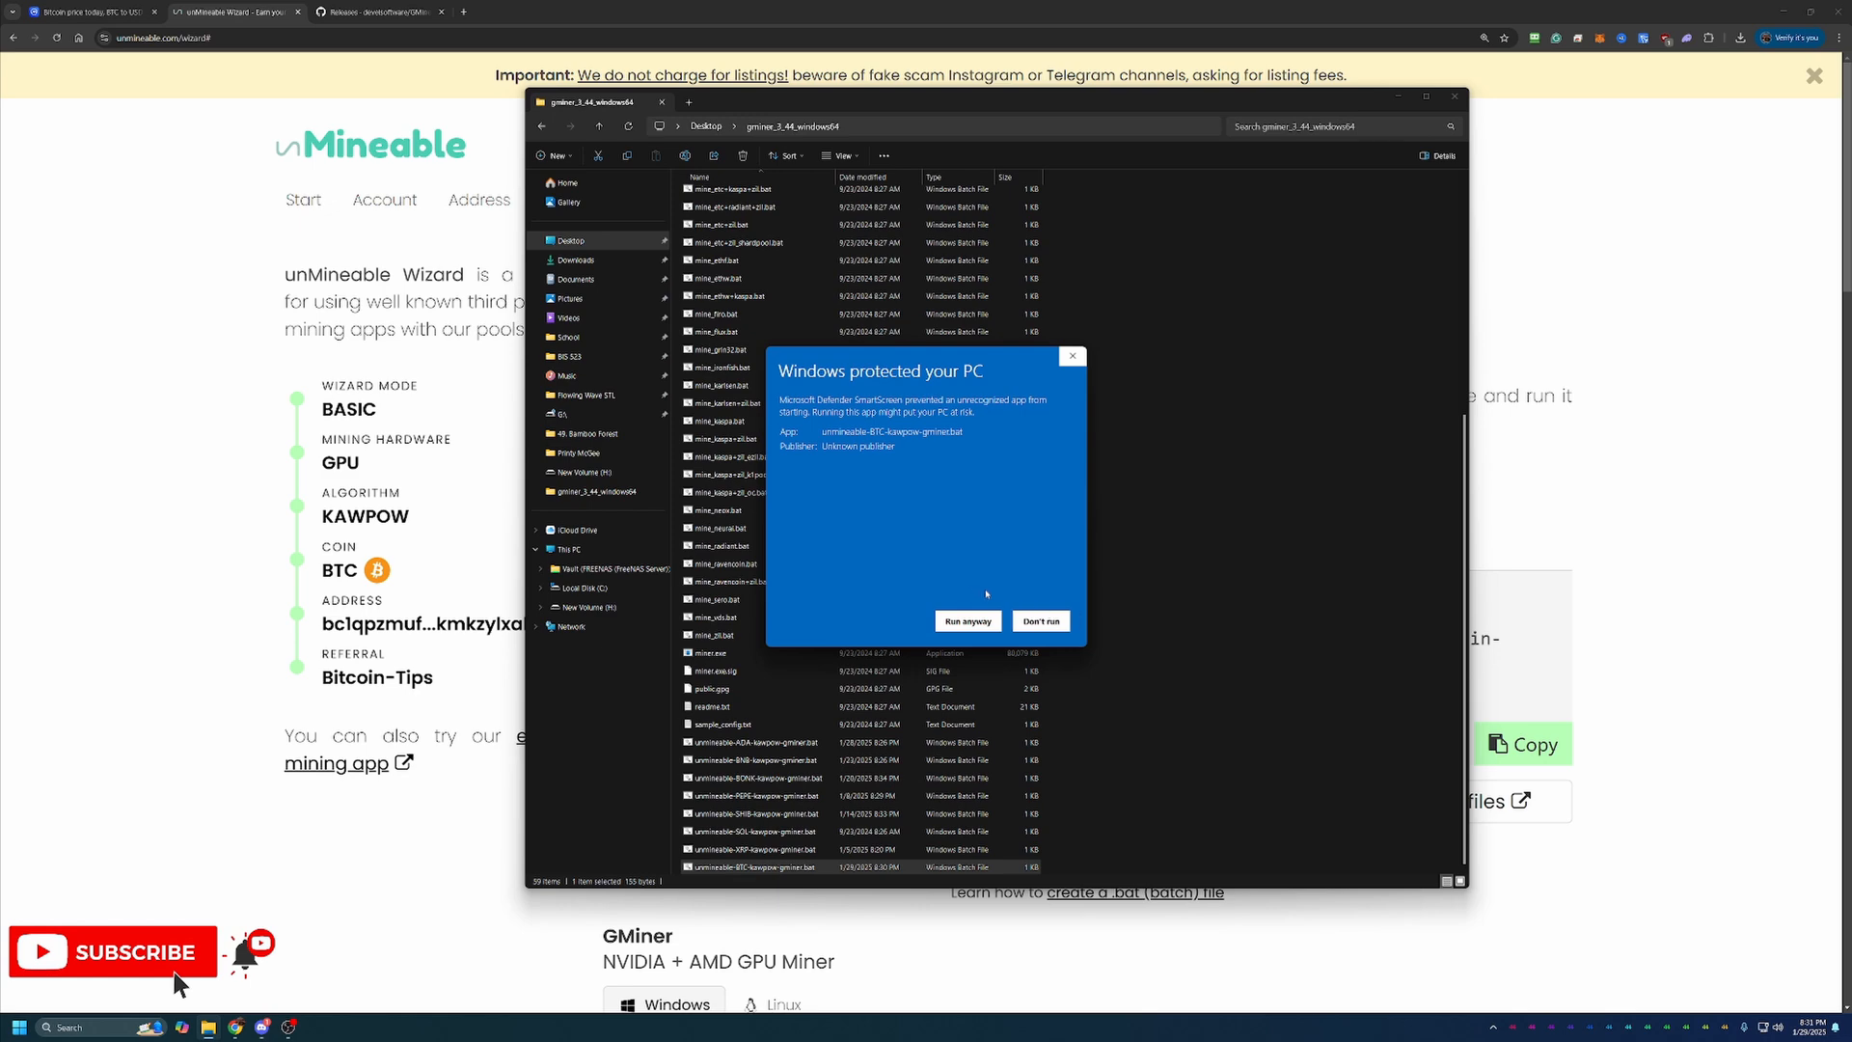
Run the batch file anyway and minimize File Explorer so GMiner mines BTC on the kawpow pool.
left_click(968, 622)
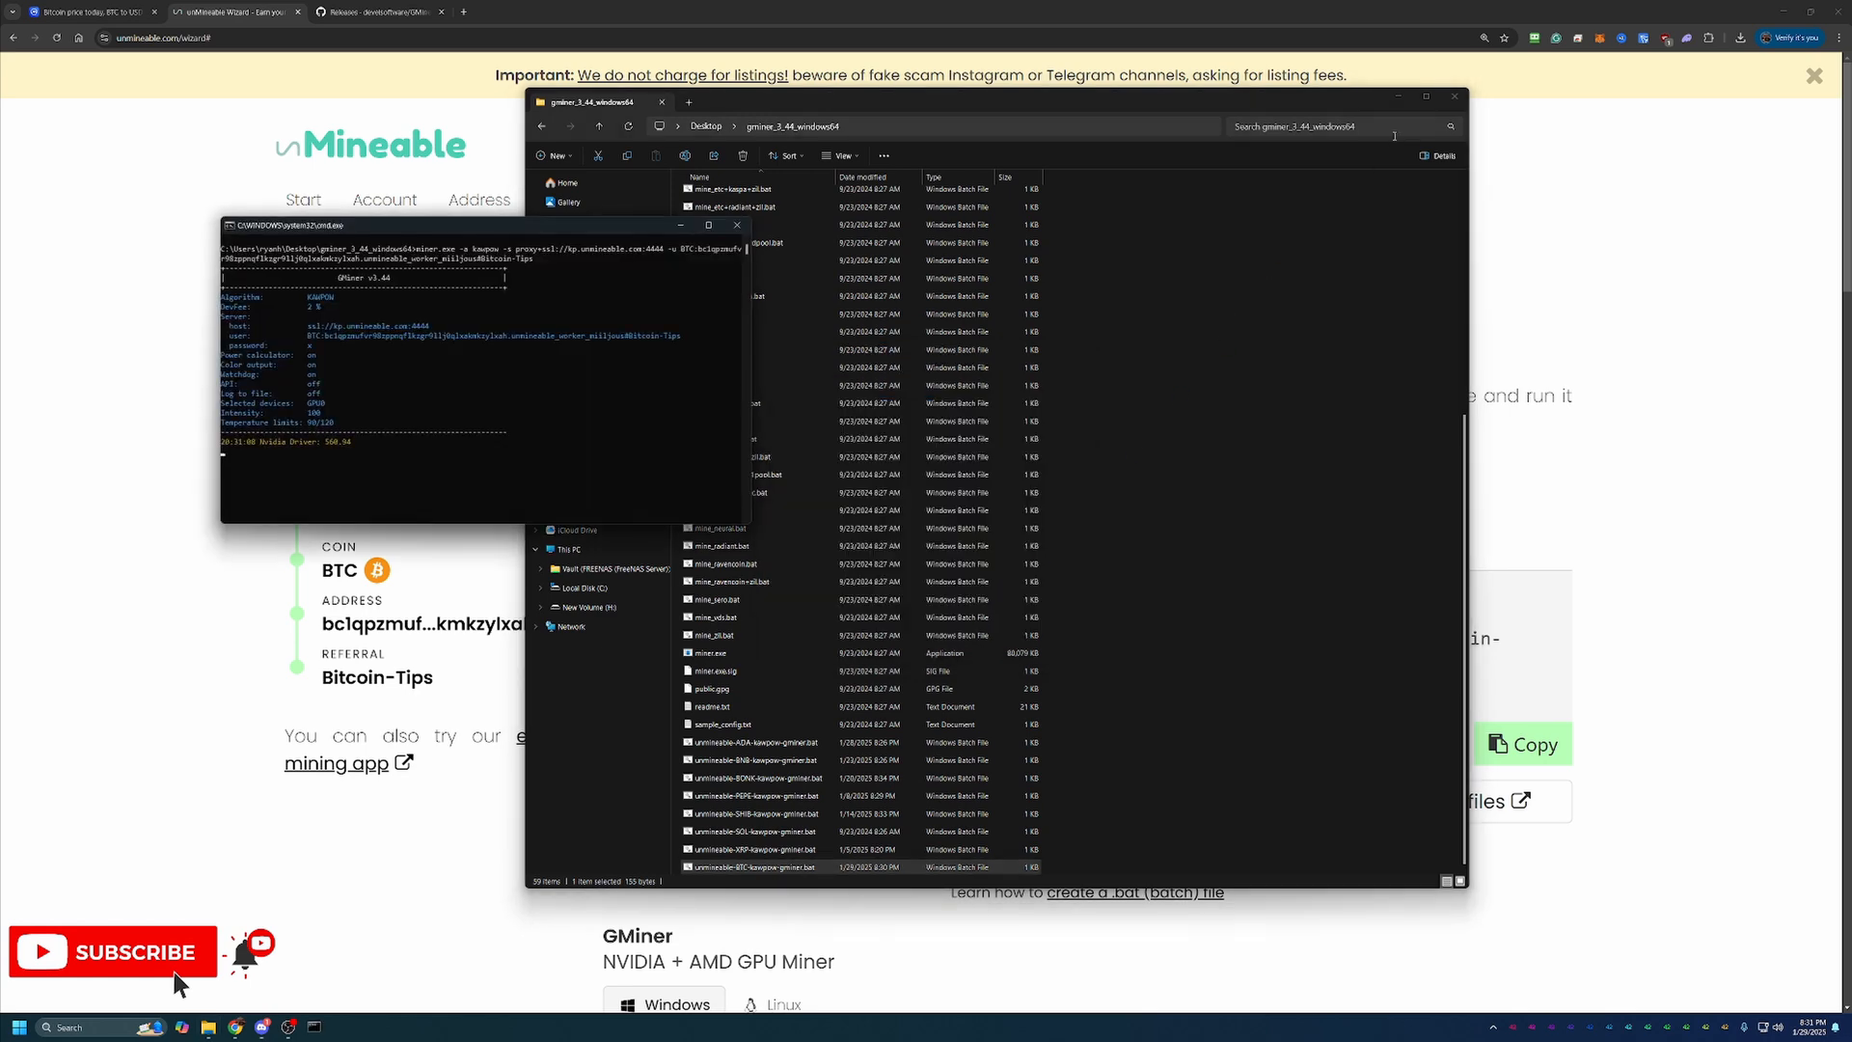
left_click(1397, 98)
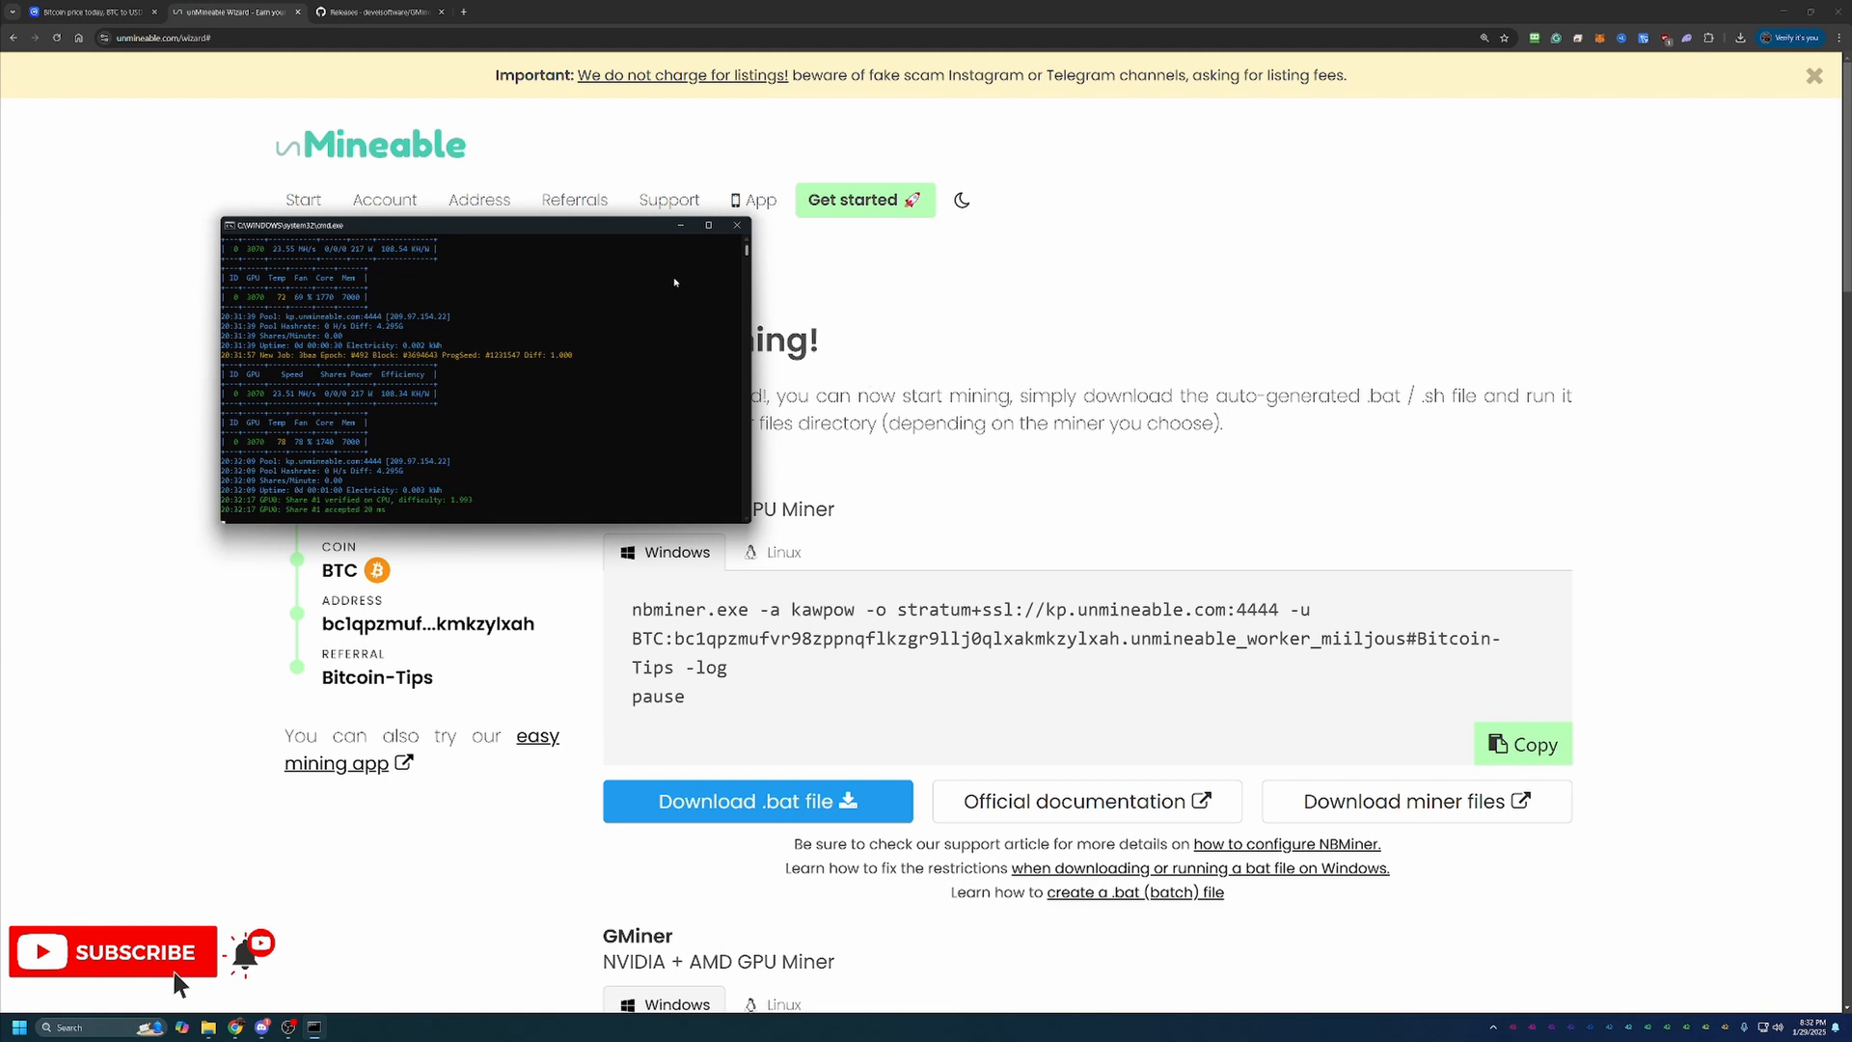
Move the GMiner console aside and close it to stop mining, leaving the Start mining! page.
left_click_drag(535, 224, 646, 244)
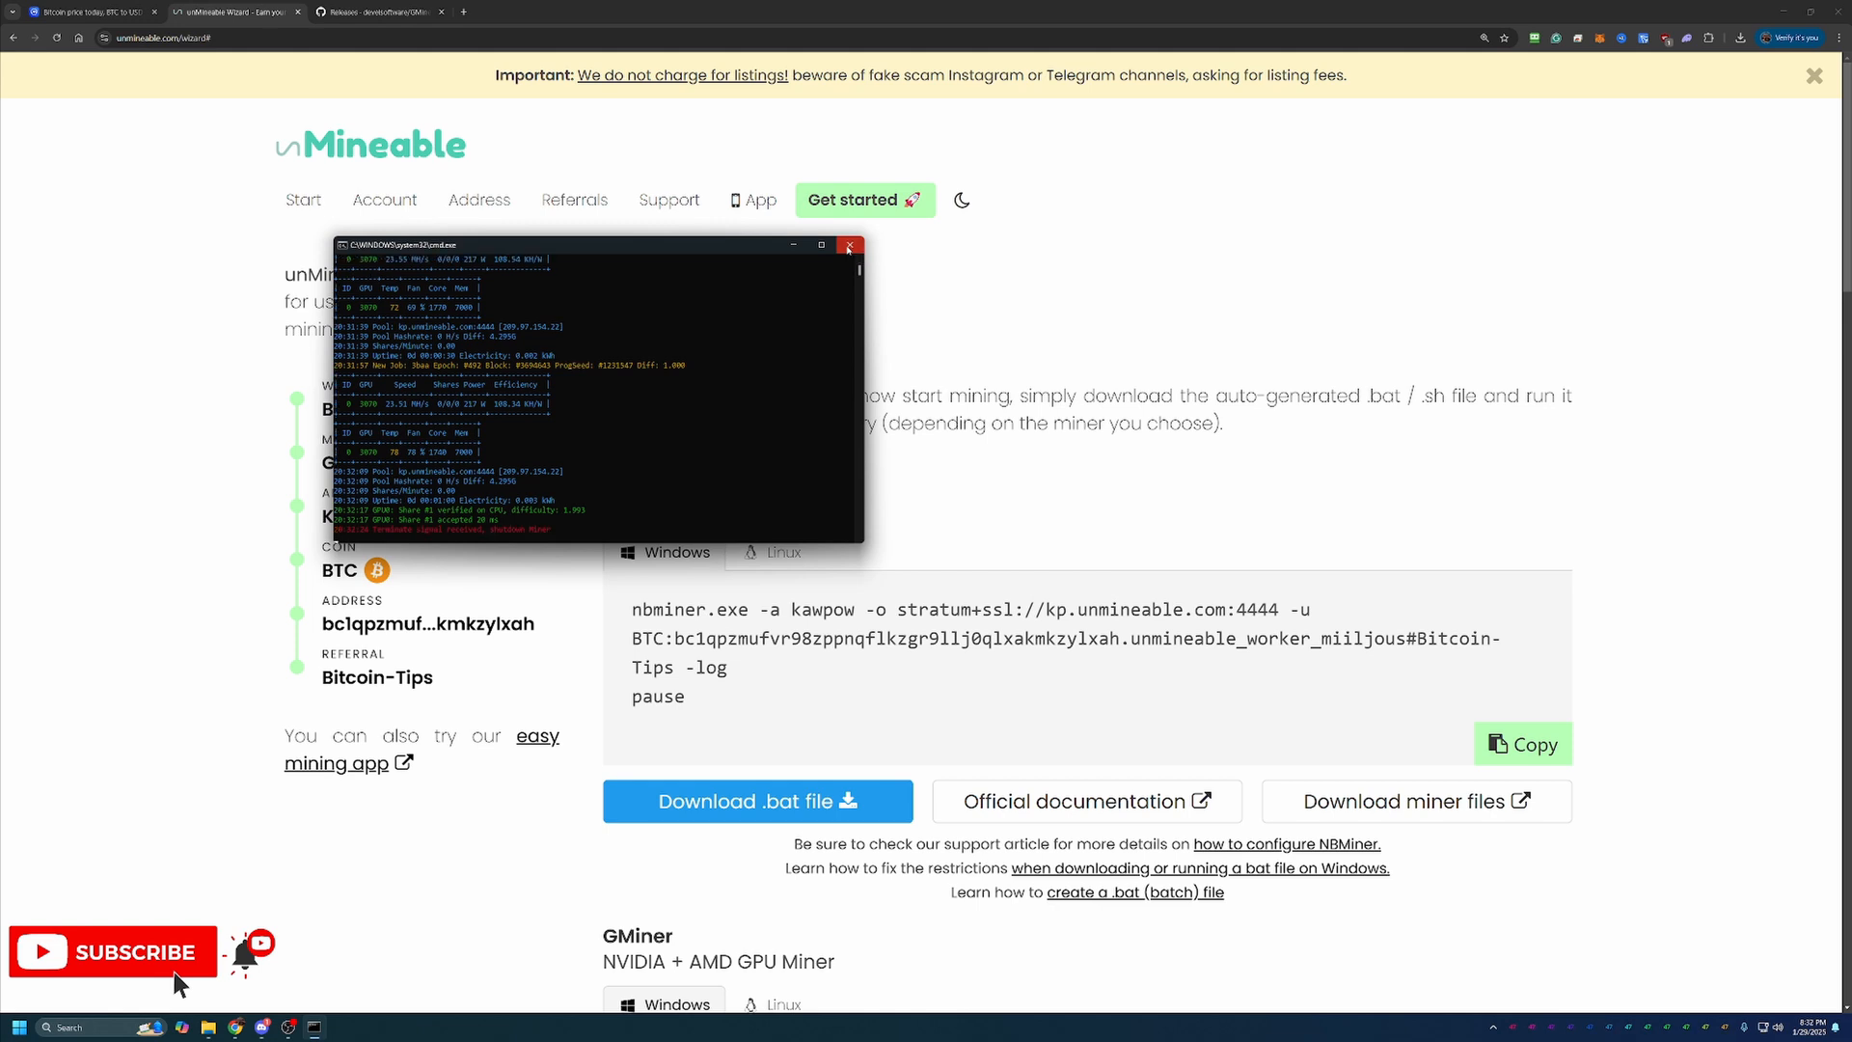
left_click(852, 246)
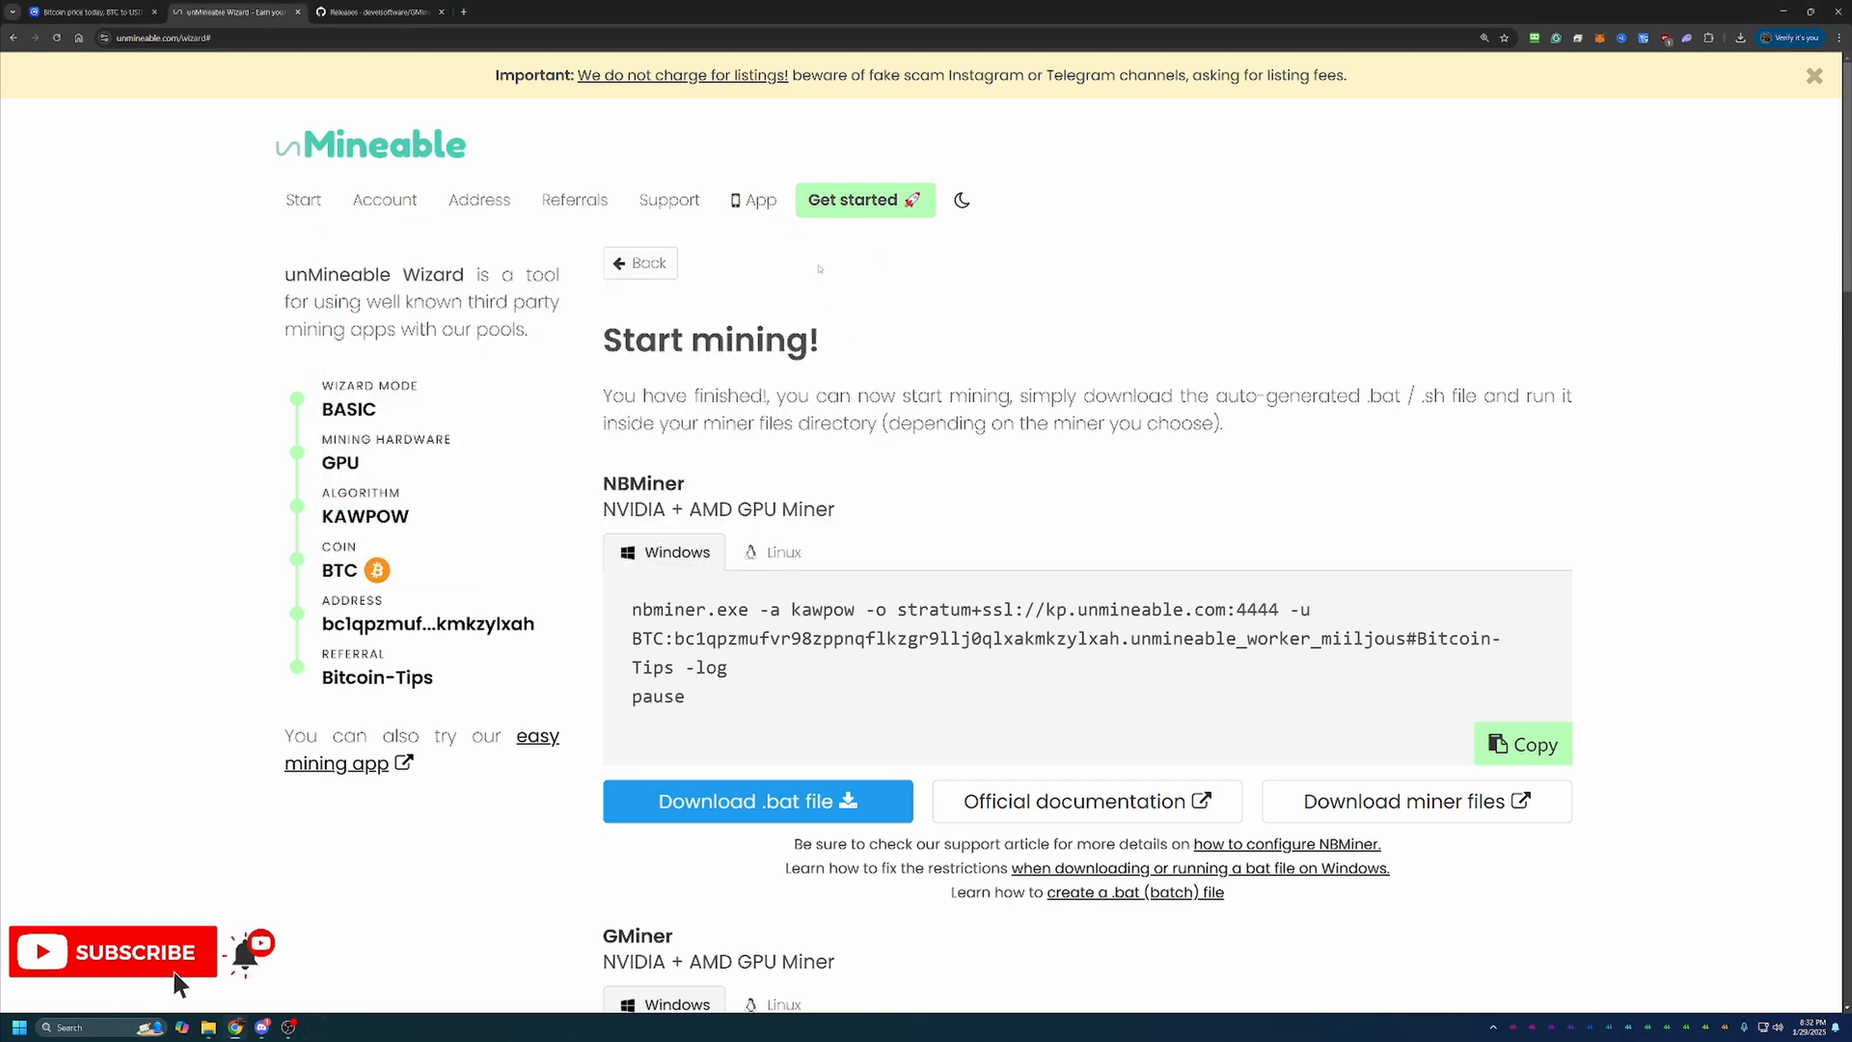